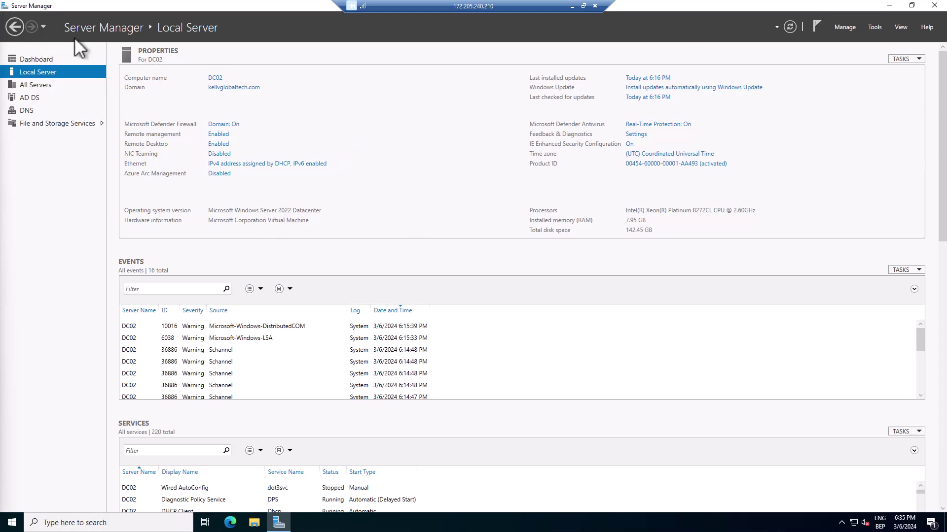
# - From the Dashboard, start Add Roles and Features as a role-based install on this server, reaching Server Roles
pyautogui.click(31, 57)
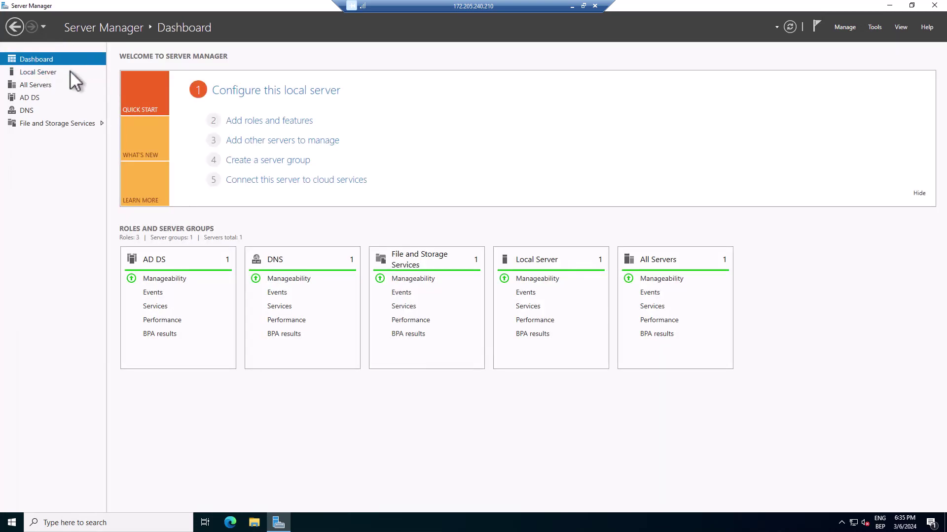
pyautogui.click(259, 123)
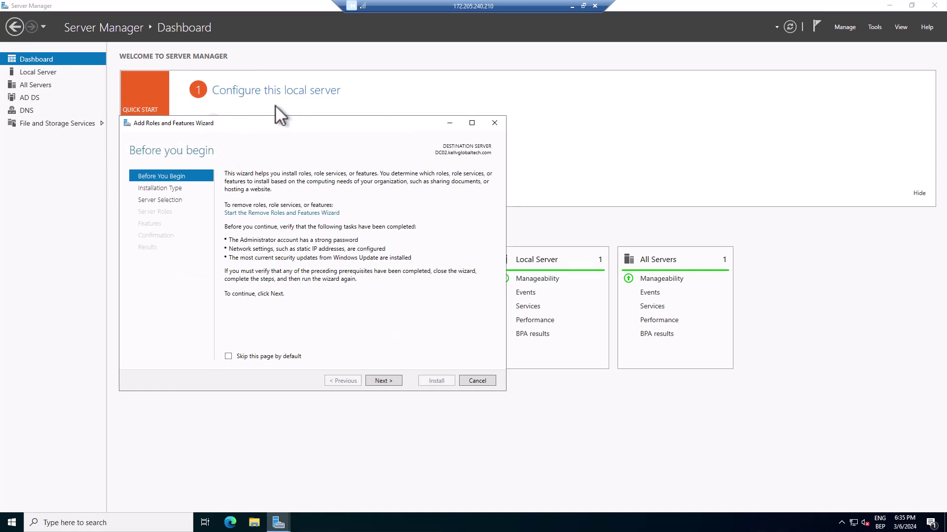
pyautogui.click(382, 380)
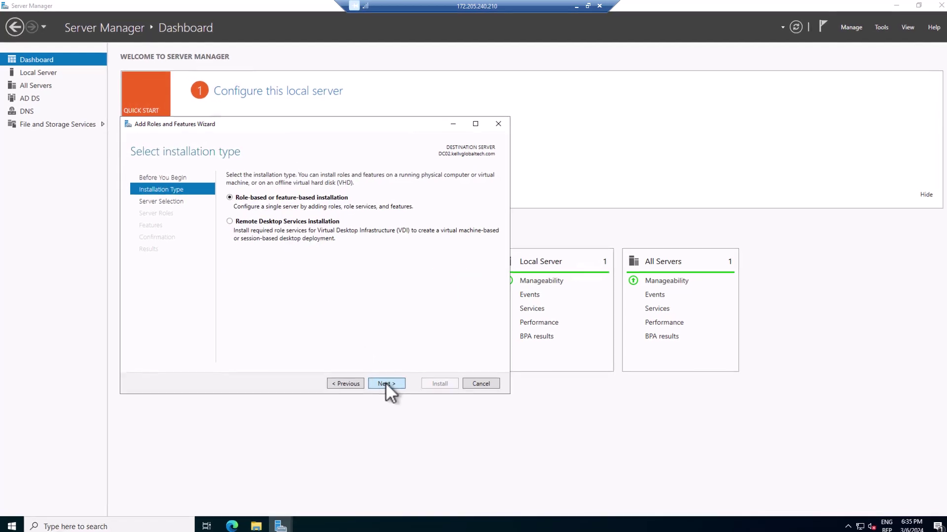
pyautogui.click(385, 383)
pyautogui.click(384, 383)
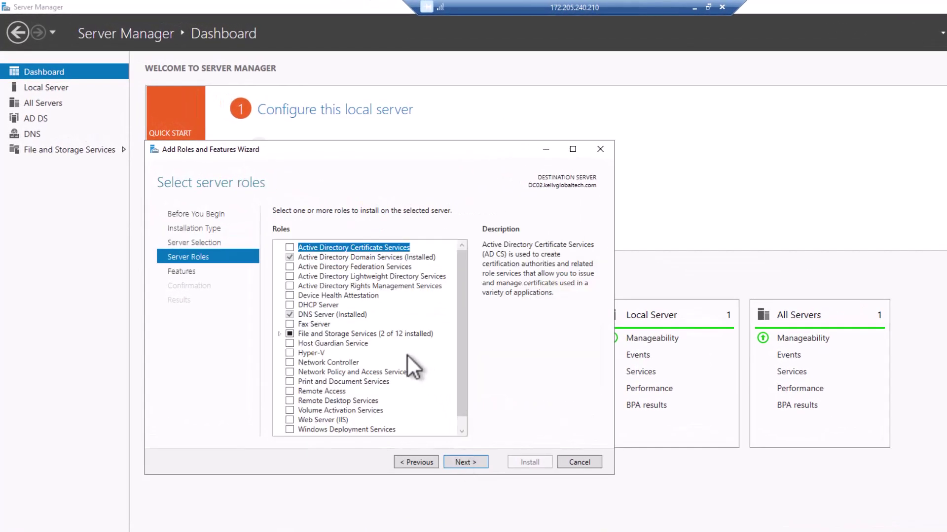
# - Under File and iSCSI Services, select DFS Namespaces with its required features, plus DFS Replication
pyautogui.click(280, 334)
pyautogui.click(291, 343)
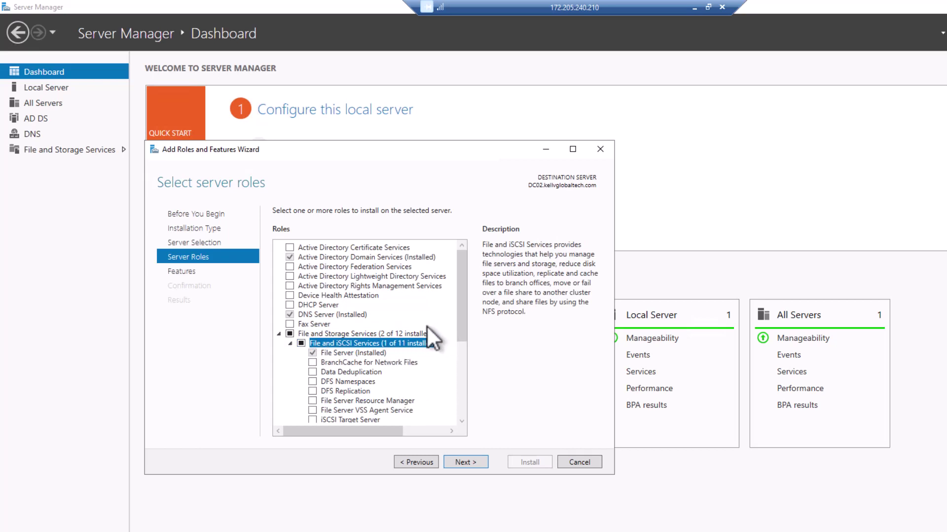
pyautogui.moveTo(457, 311); pyautogui.dragTo(455, 348)
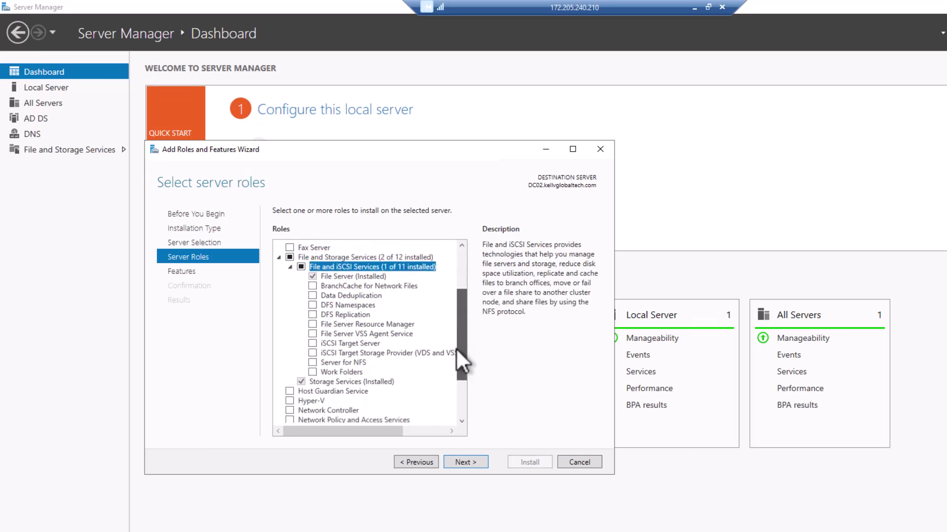
pyautogui.click(312, 305)
pyautogui.click(405, 406)
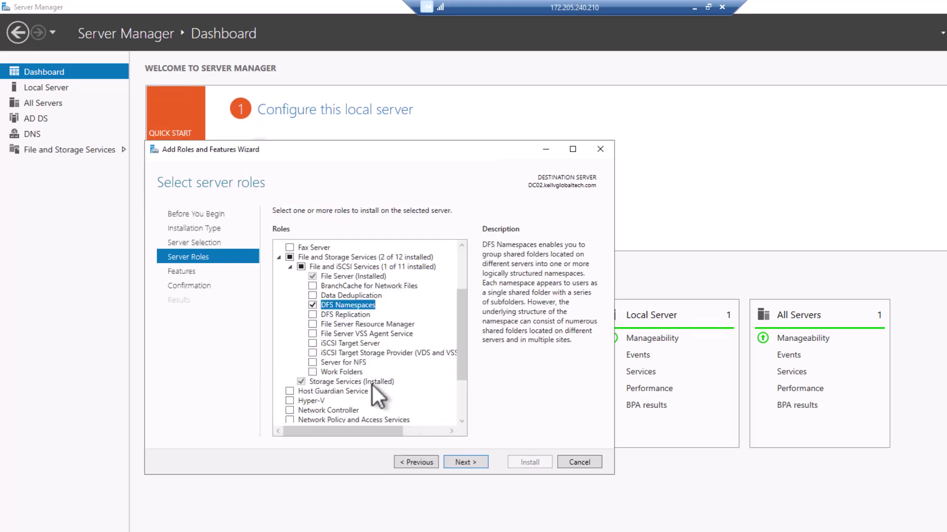
pyautogui.click(313, 315)
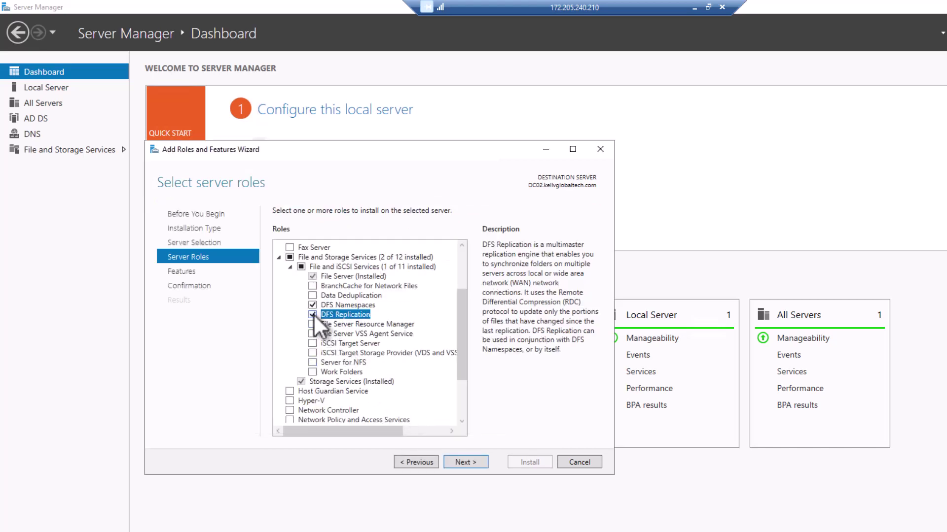
pyautogui.click(463, 461)
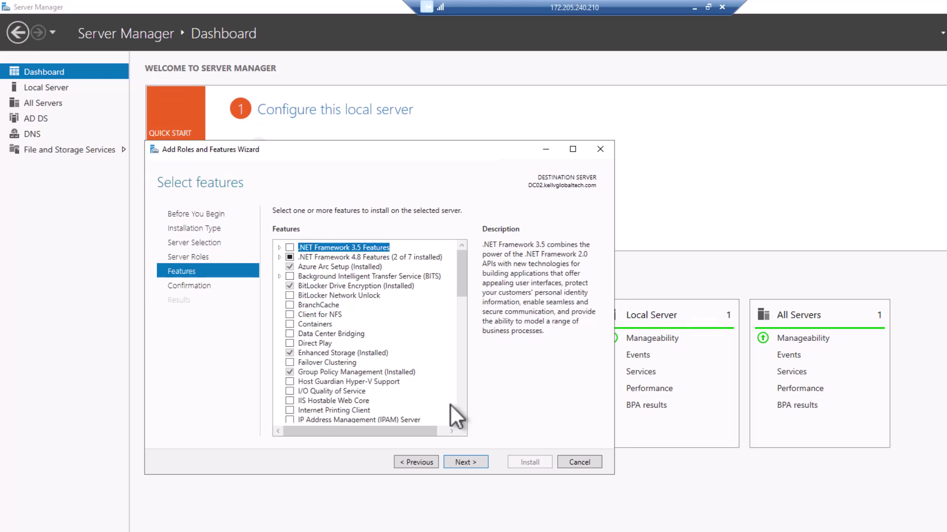
# - Confirm and install DFS Namespaces, DFS Replication and management tools, then close the wizard
pyautogui.click(466, 463)
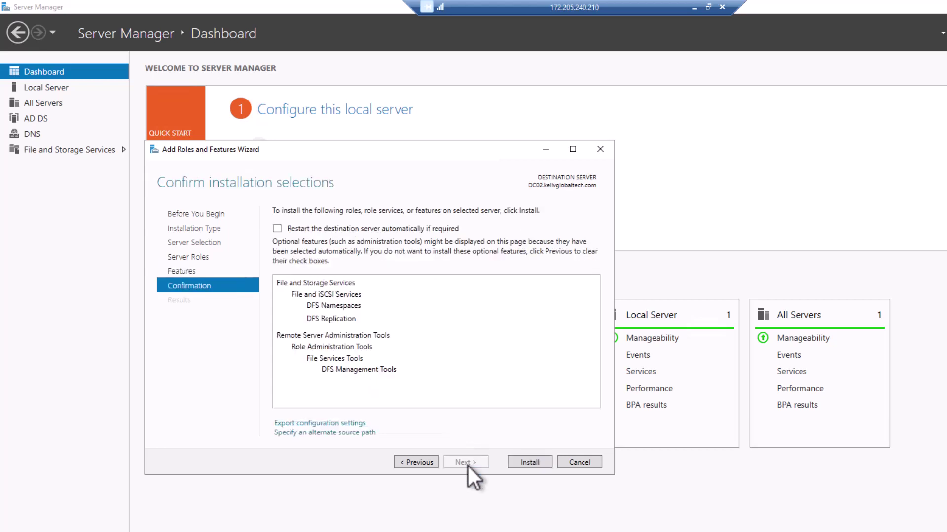
pyautogui.click(527, 459)
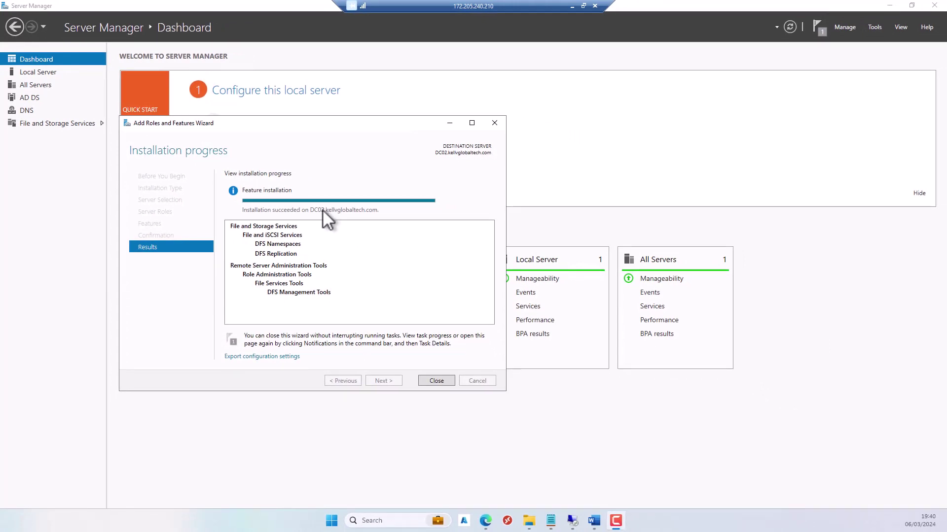
pyautogui.click(434, 381)
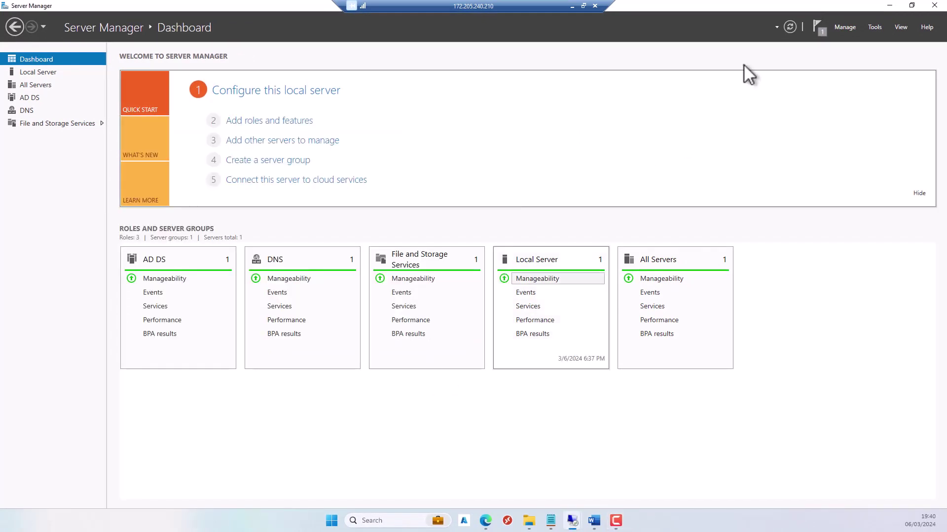
pyautogui.click(875, 27)
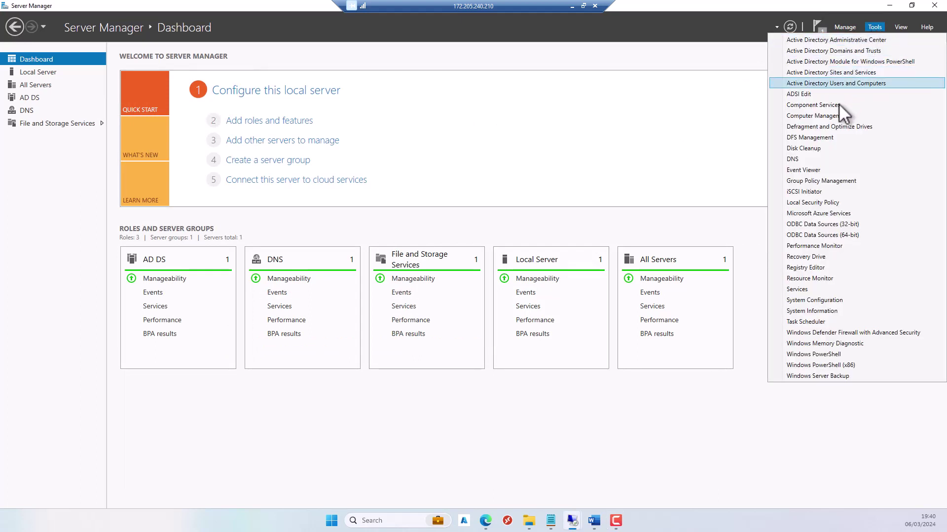
pyautogui.click(811, 137)
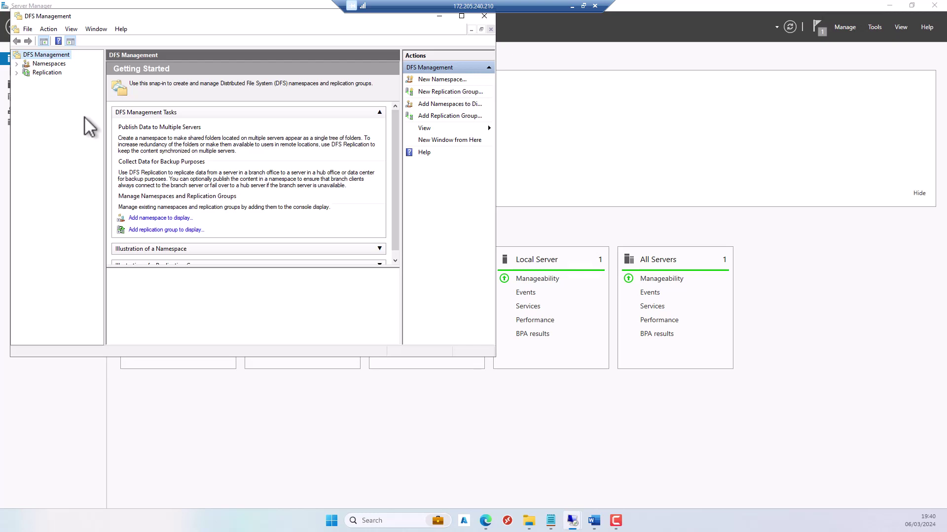
pyautogui.click(300, 392)
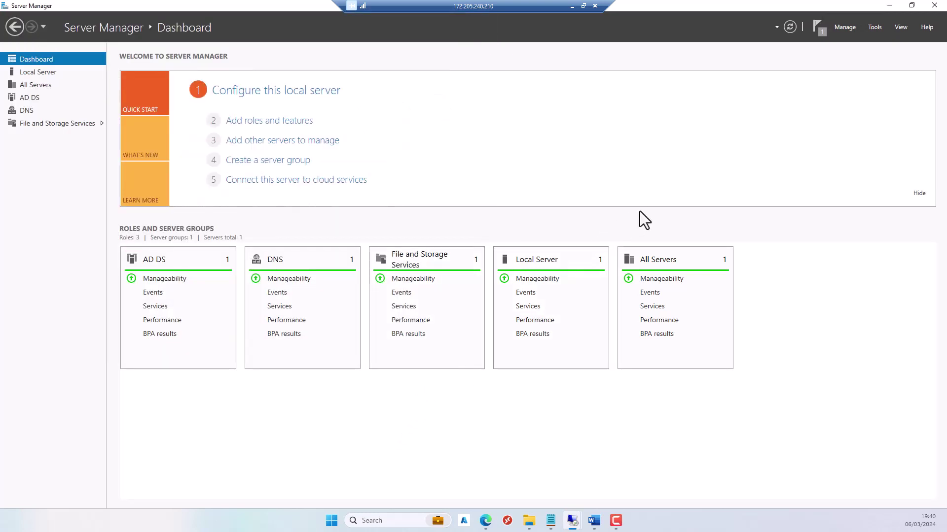
pyautogui.click(254, 523)
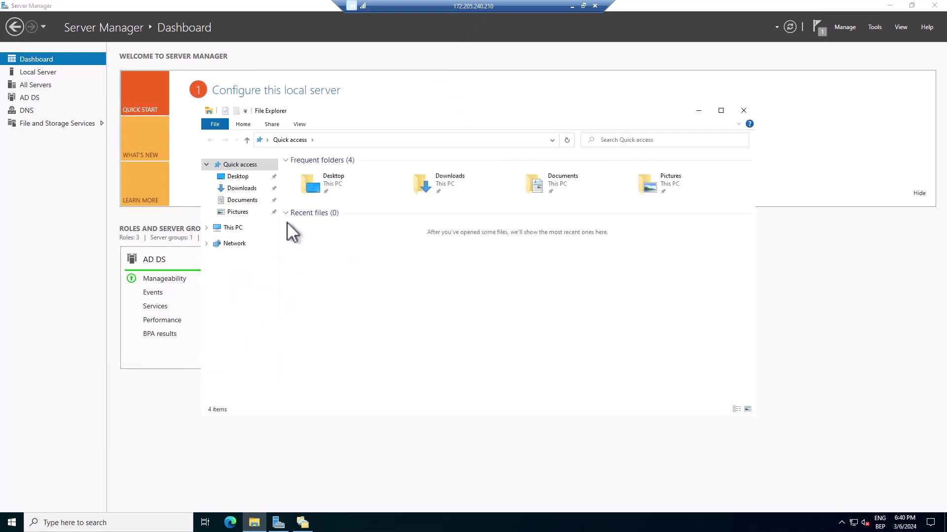
# - Open the Windows (C:) drive from This PC
pyautogui.click(229, 228)
pyautogui.click(348, 272)
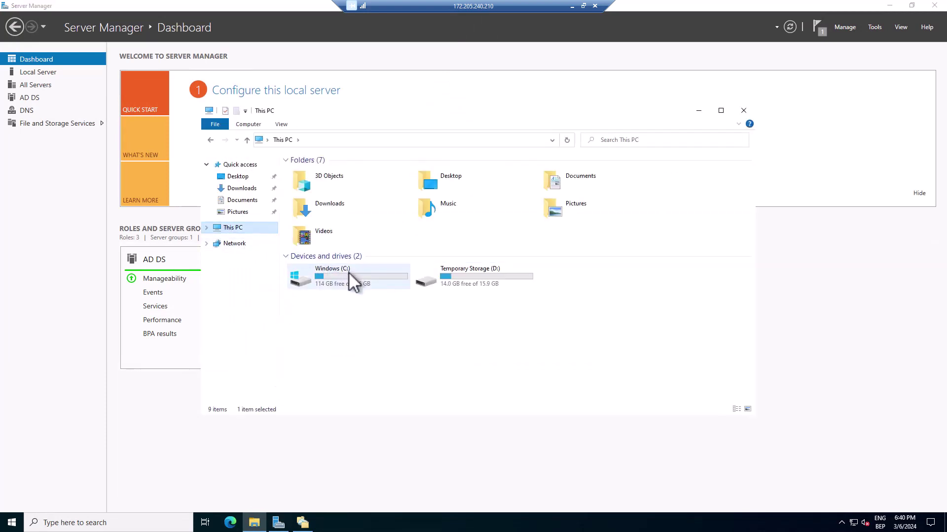
pyautogui.doubleClick(348, 271)
# - Create a new folder named Shared on C: and open its Properties
pyautogui.rightClick(316, 265)
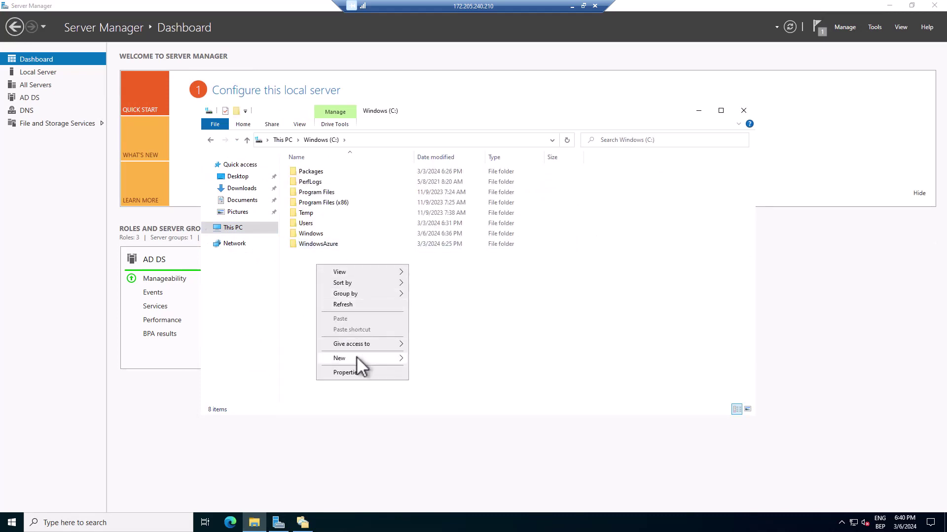
pyautogui.moveTo(357, 359)
pyautogui.click(427, 359)
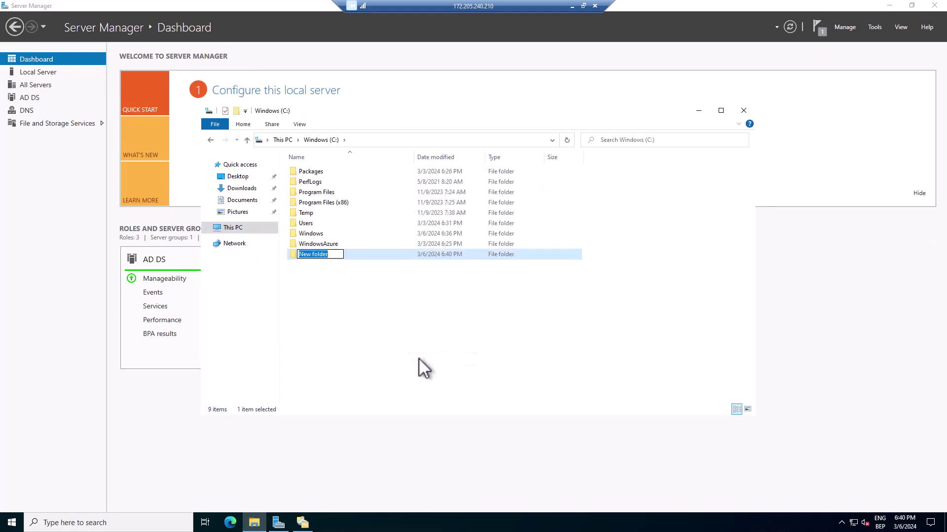
pyautogui.write('Shared')
pyautogui.press('Return')
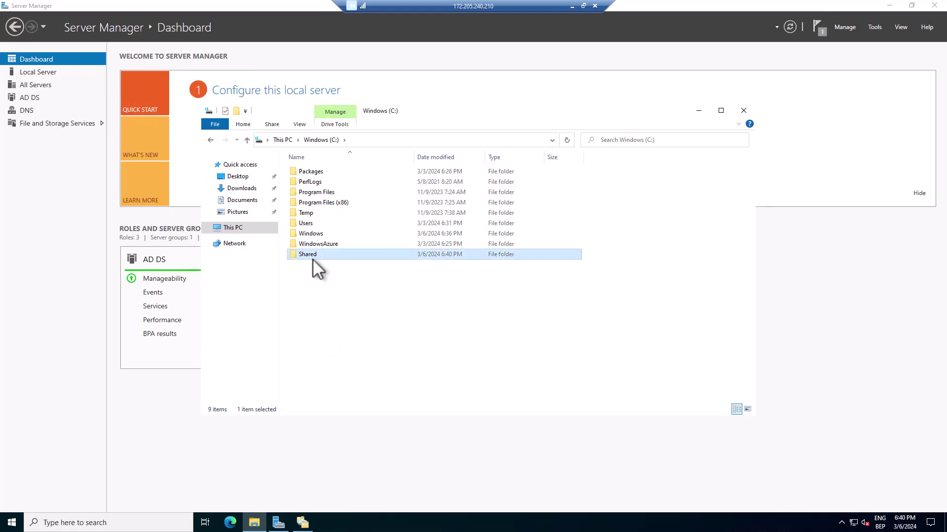
pyautogui.rightClick(314, 258)
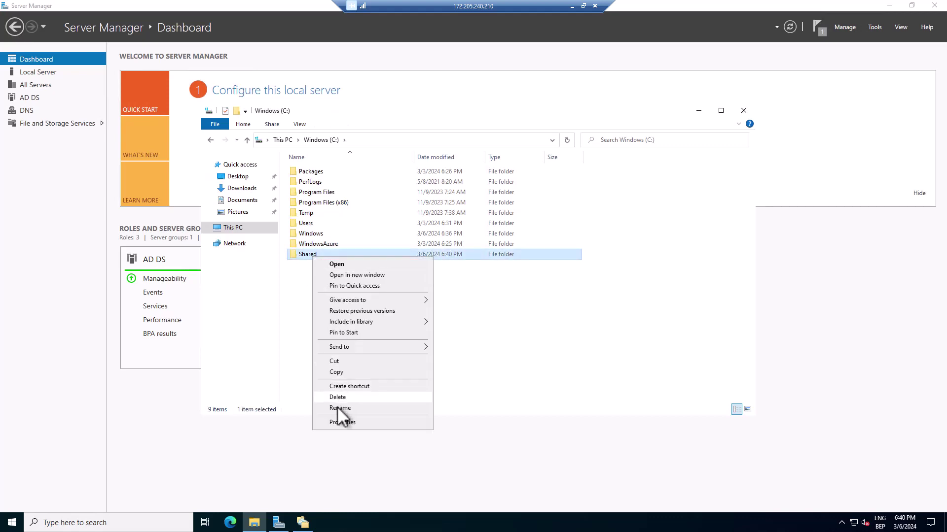
pyautogui.click(336, 421)
# - Enable Advanced Sharing for Shared and grant Everyone Full Control, then close Properties
pyautogui.click(357, 281)
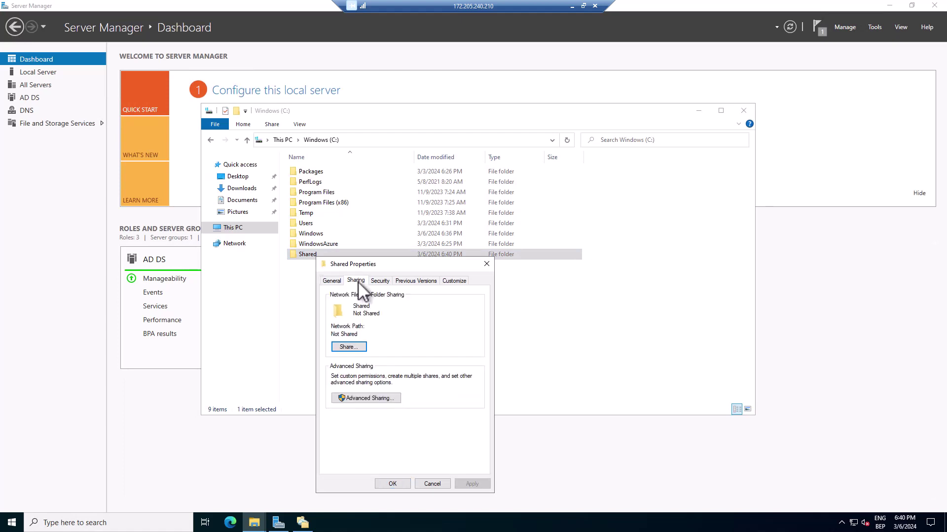
pyautogui.click(365, 398)
pyautogui.click(330, 299)
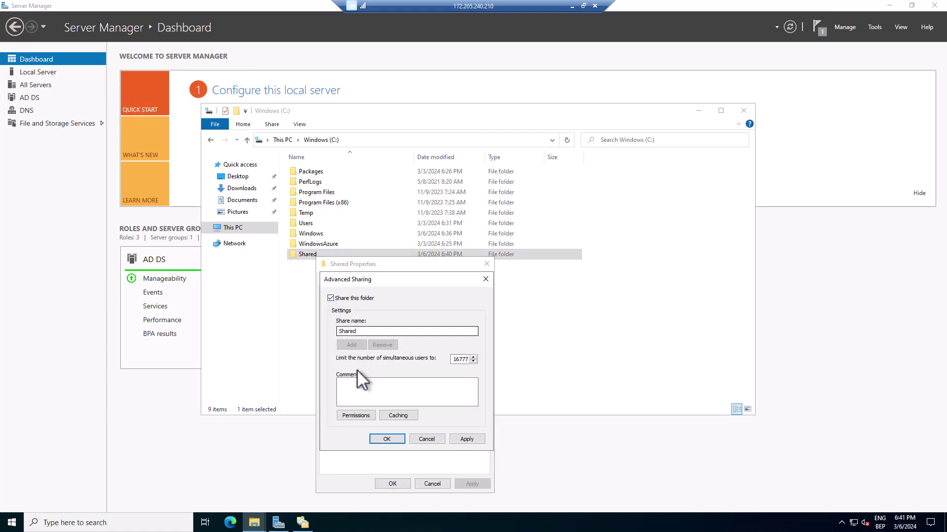
pyautogui.click(356, 415)
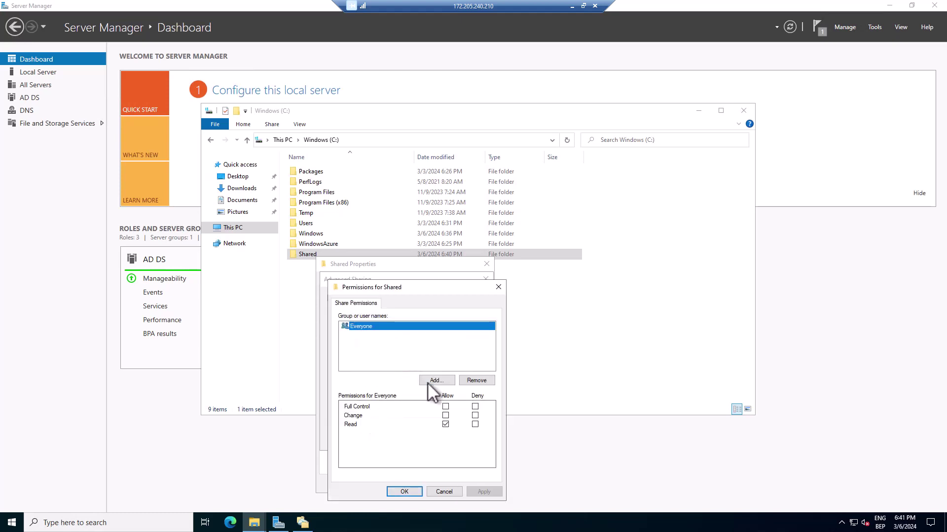
pyautogui.click(446, 406)
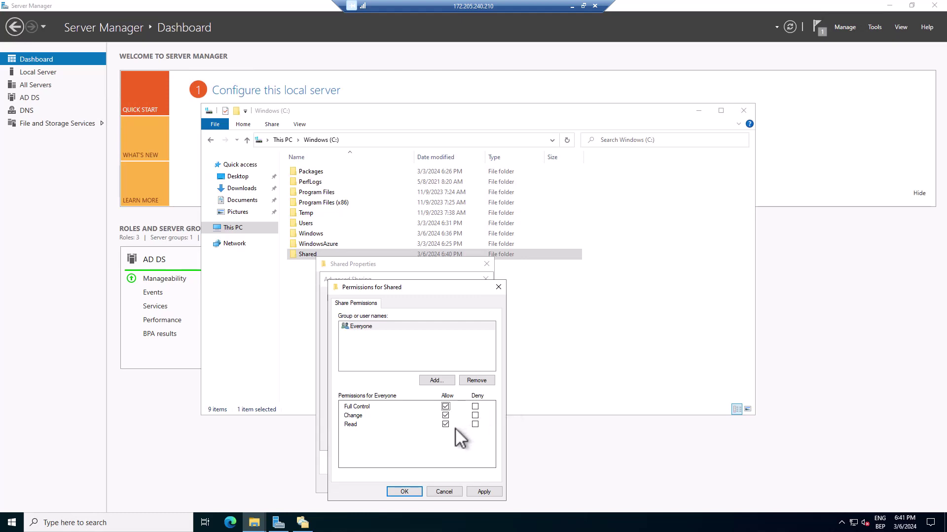
pyautogui.click(474, 491)
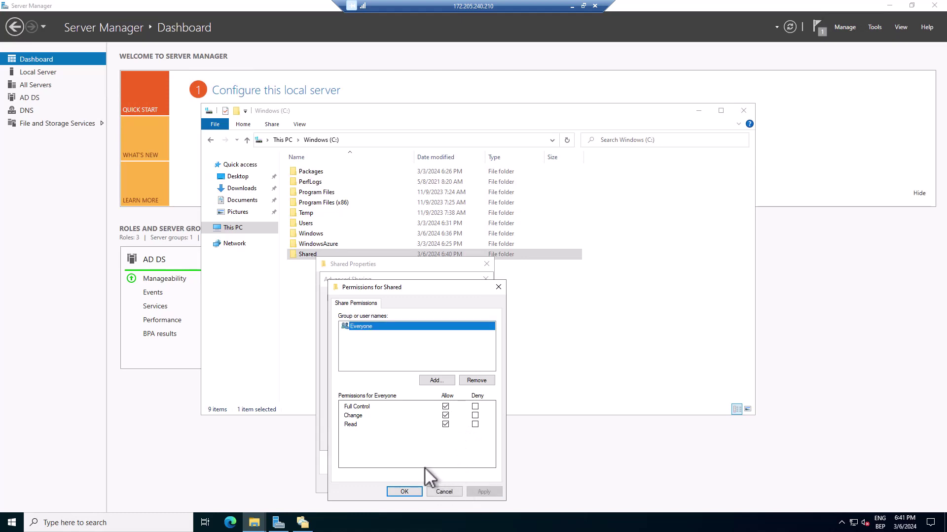
pyautogui.click(405, 492)
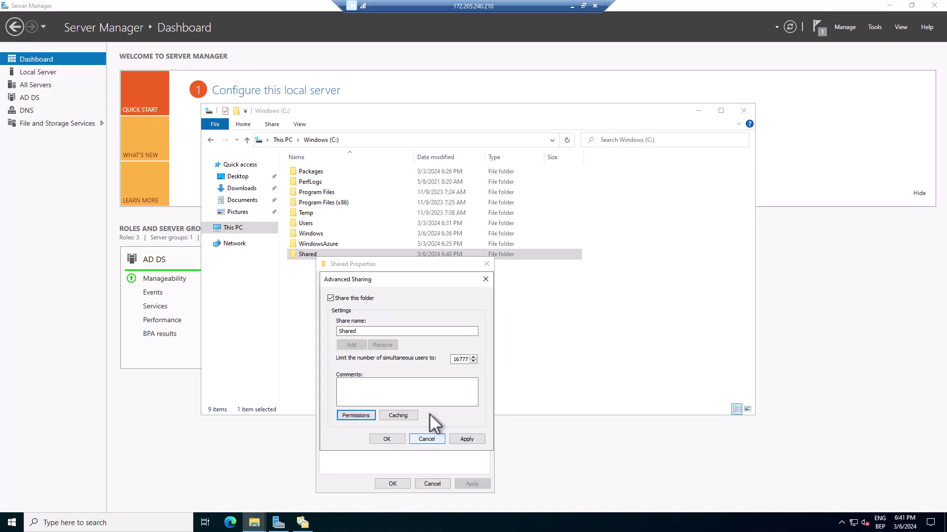
pyautogui.click(466, 439)
pyautogui.click(389, 439)
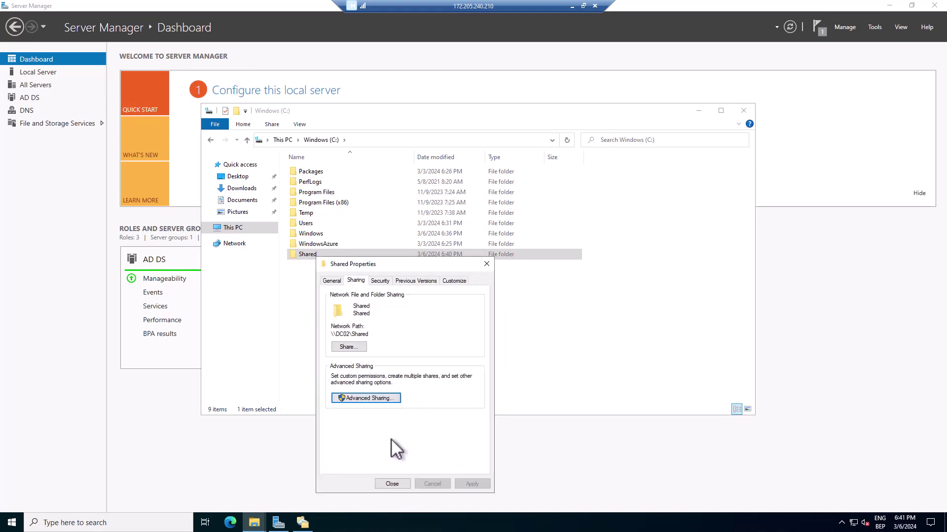
pyautogui.click(392, 484)
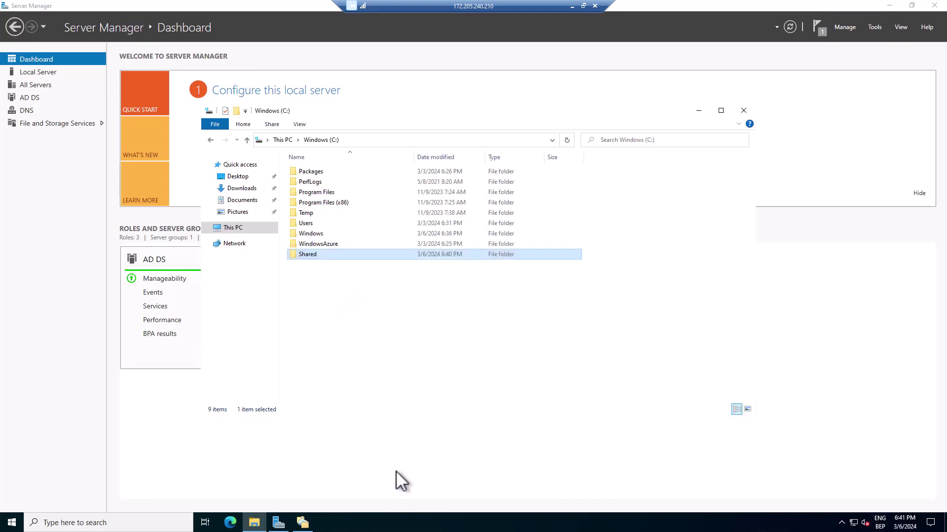
# - Inside the Shared folder, create a new text document named Kelvin
pyautogui.doubleClick(309, 254)
pyautogui.rightClick(315, 194)
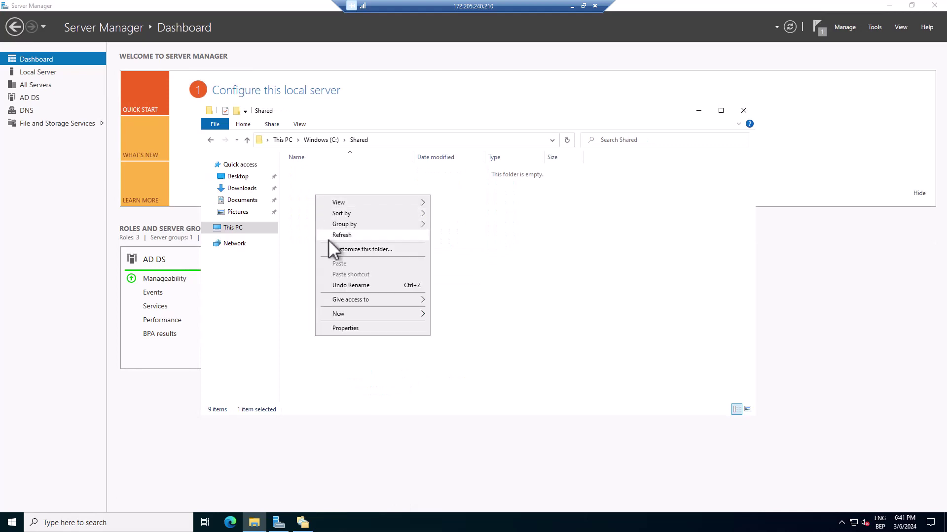
pyautogui.moveTo(356, 313)
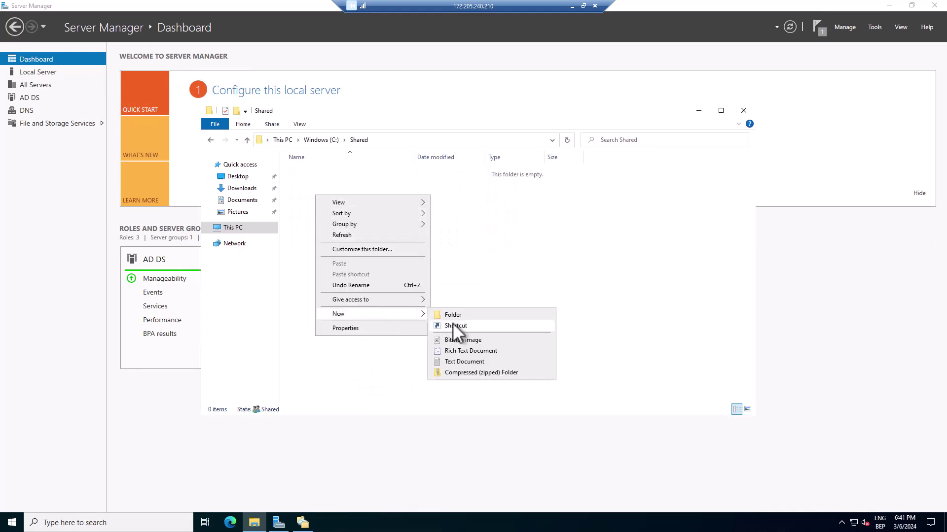
pyautogui.click(454, 360)
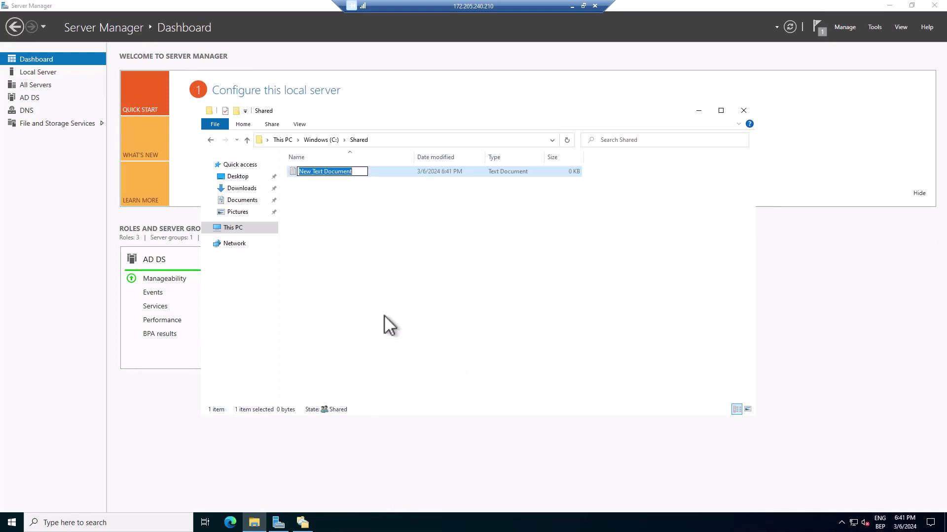
pyautogui.write('Kelvin')
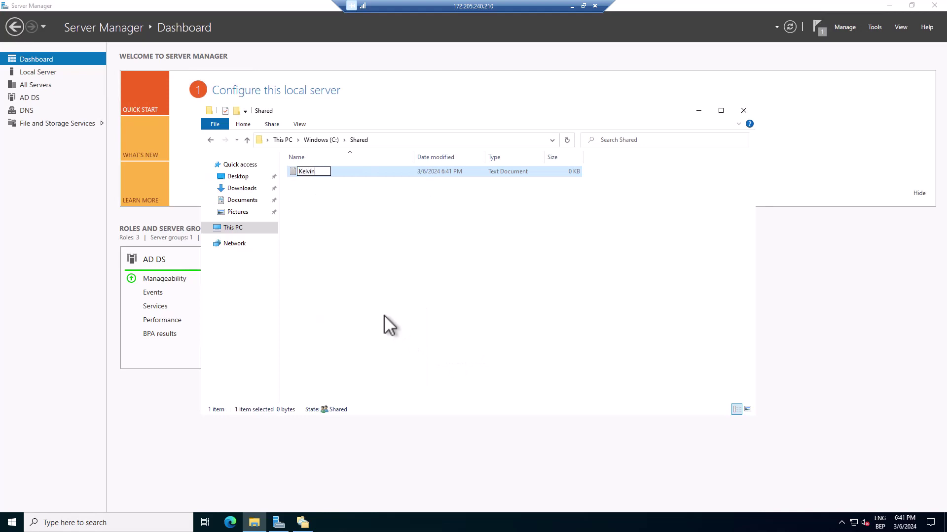
pyautogui.click(352, 253)
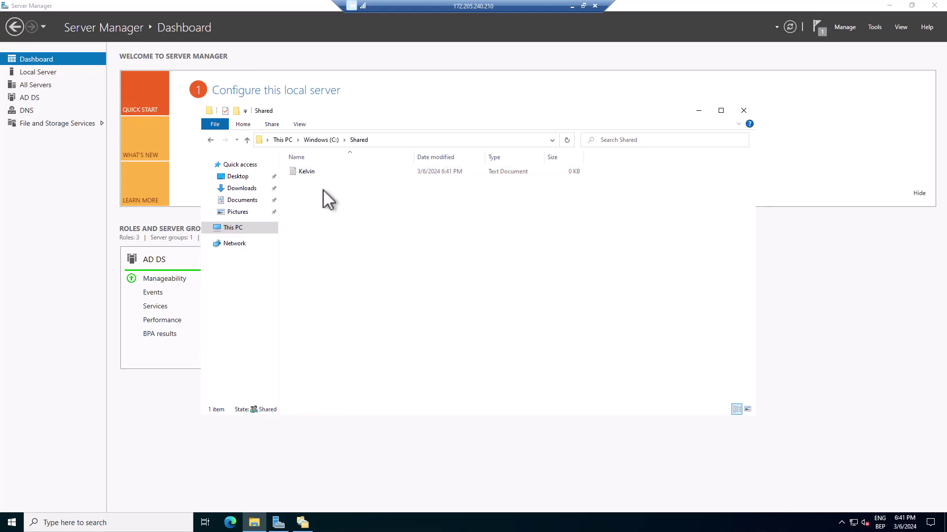
# - Switch from the DC02 session to the second server's remote session
pyautogui.click(572, 6)
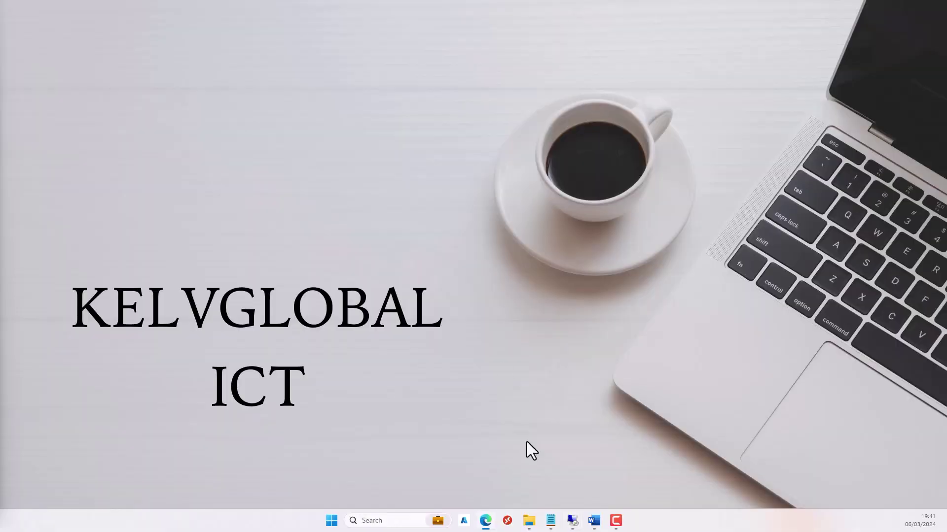
pyautogui.moveTo(578, 525)
pyautogui.click(680, 466)
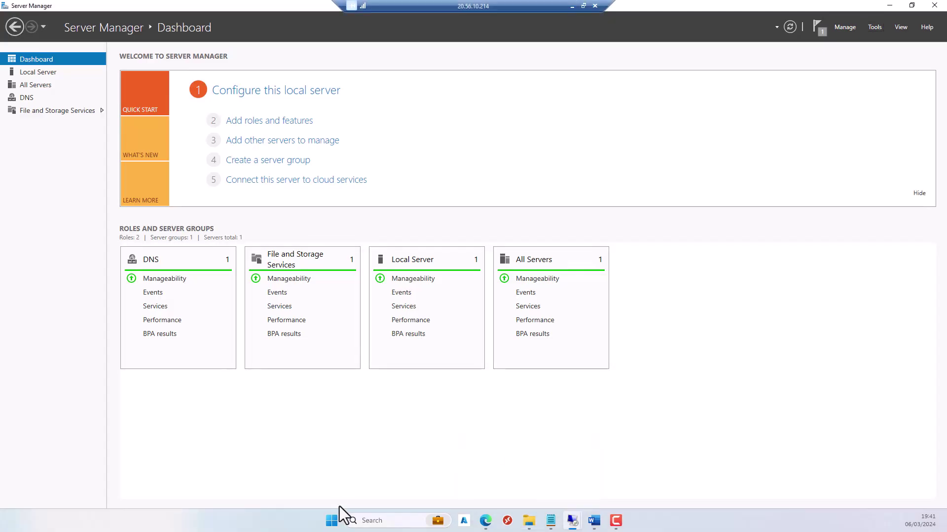
pyautogui.click(333, 518)
pyautogui.click(333, 519)
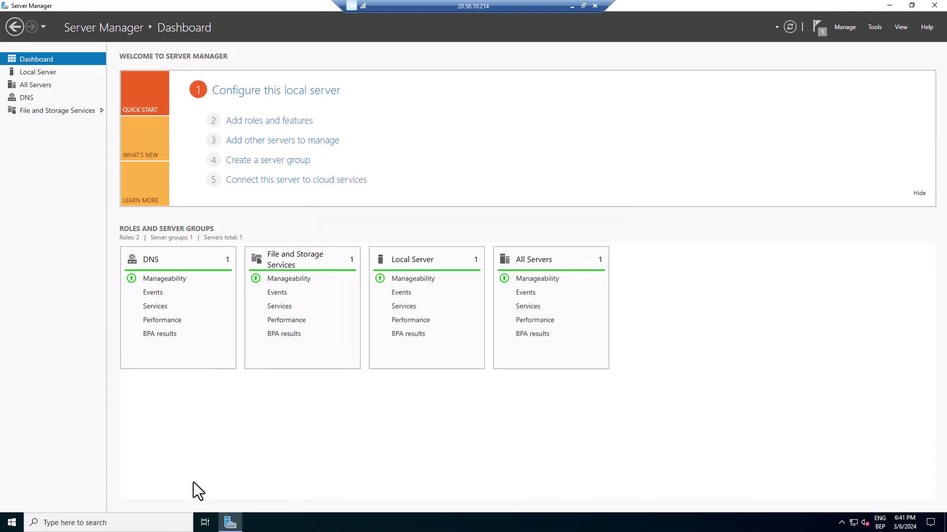
pyautogui.click(288, 521)
# - Open C:\Shared in File Explorer on the second server and confirm it is empty
pyautogui.press('super+e')
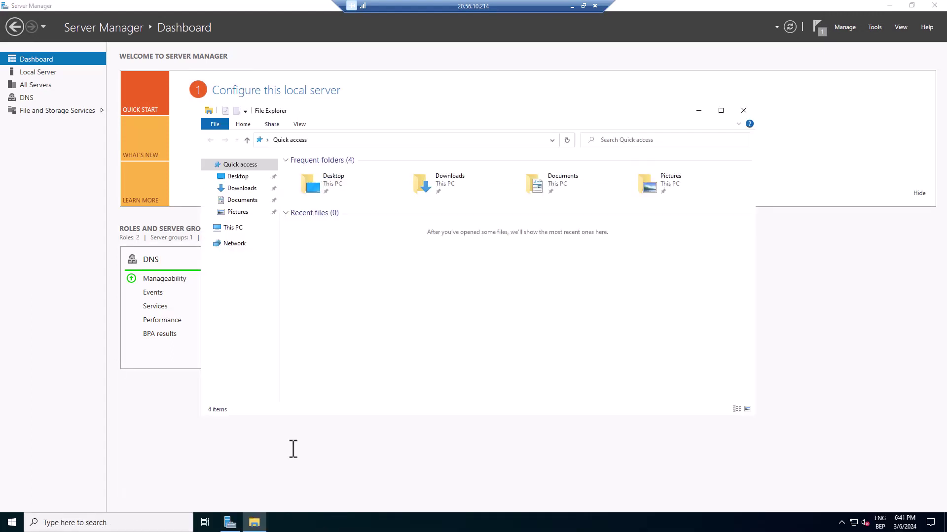
pyautogui.click(236, 228)
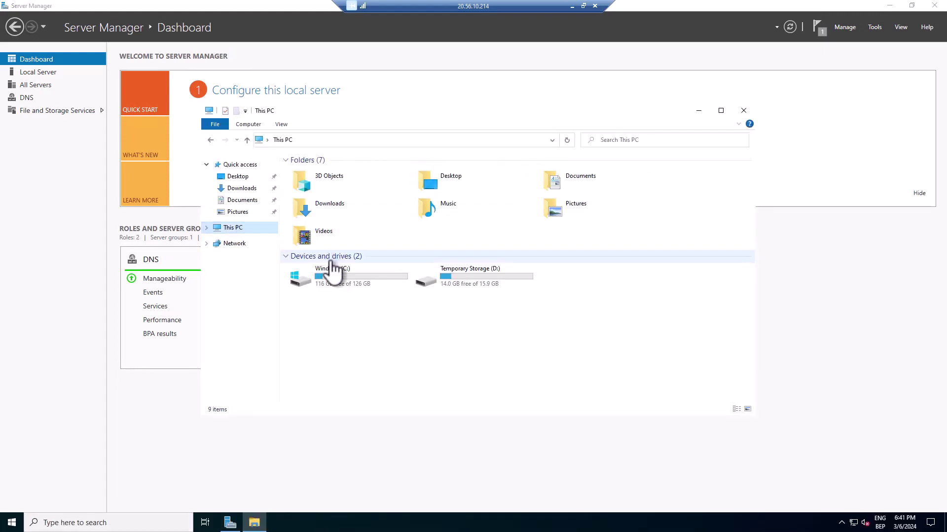
pyautogui.click(335, 280)
pyautogui.doubleClick(335, 280)
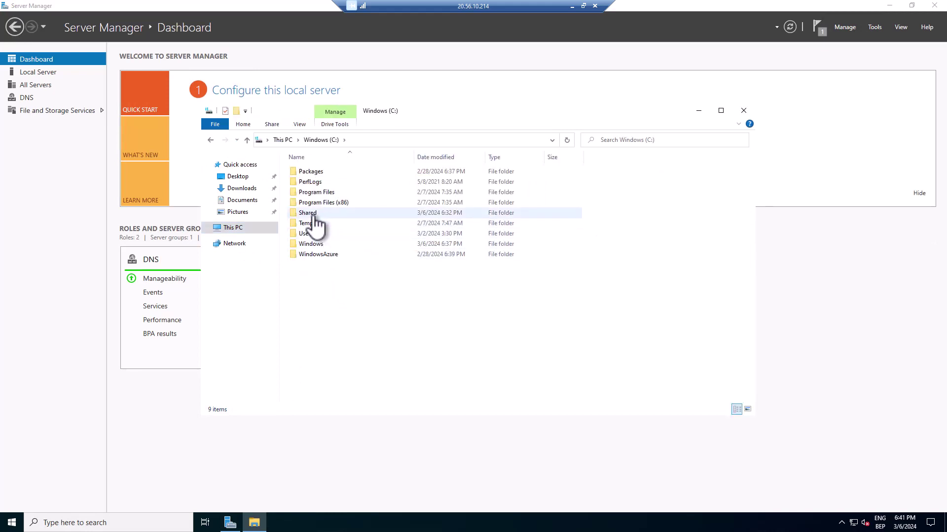
pyautogui.click(314, 214)
pyautogui.doubleClick(315, 215)
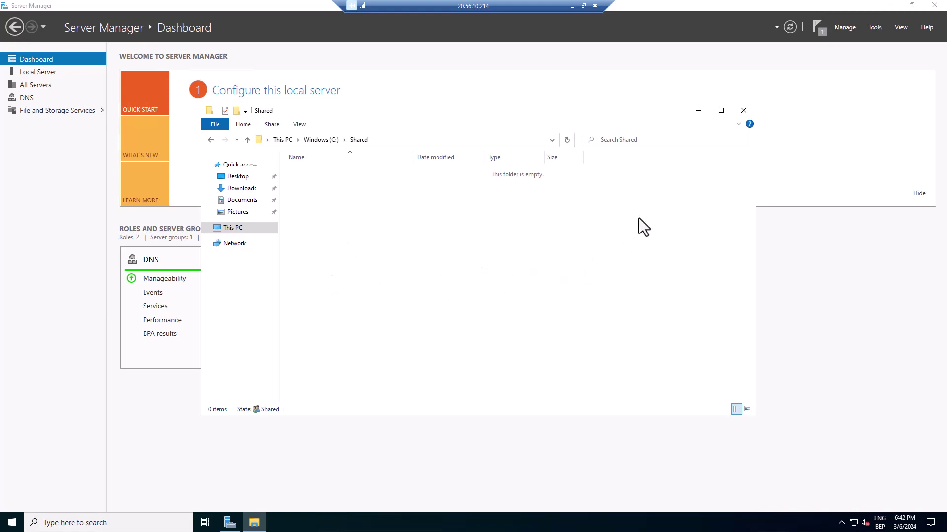
# - Return to the DC02 remote session and minimize the Shared folder window
pyautogui.click(571, 5)
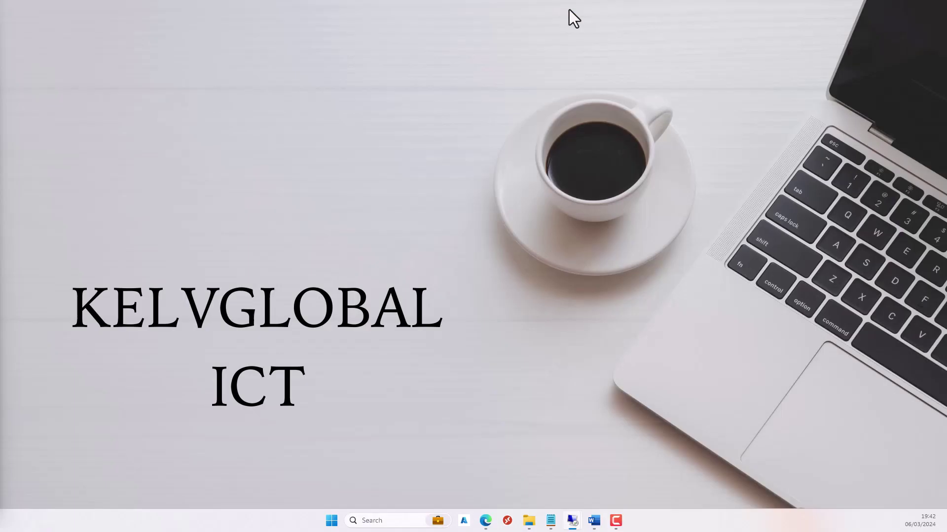
pyautogui.moveTo(567, 517)
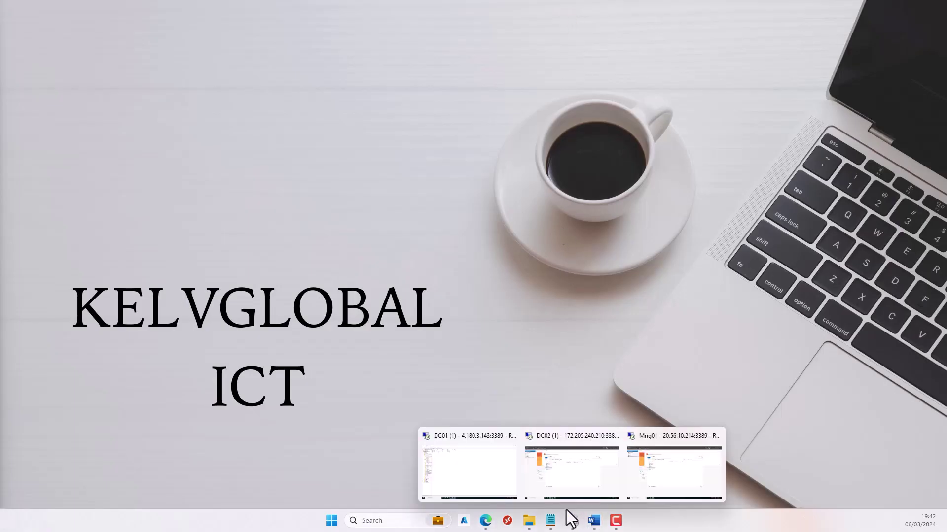
pyautogui.click(557, 462)
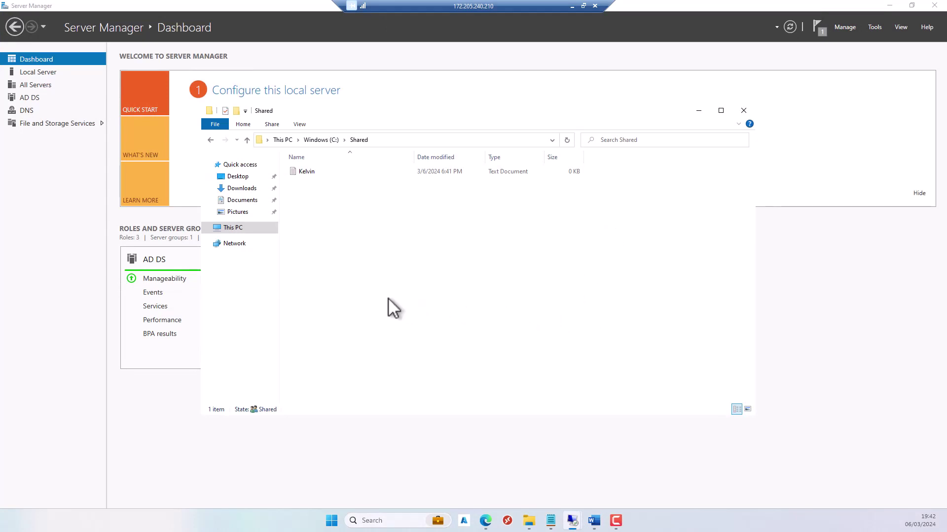
pyautogui.click(698, 111)
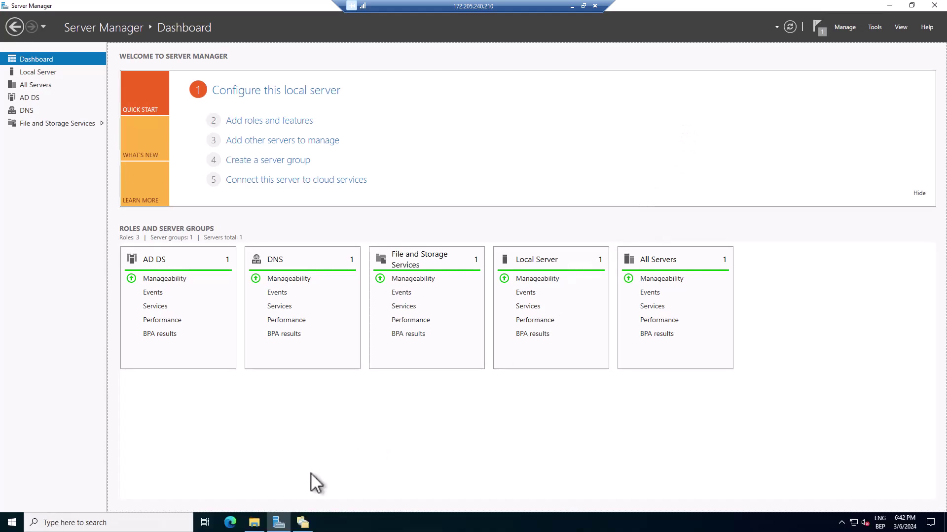
# - Launch DFS Management and view Replication, then the empty Namespaces list
pyautogui.click(302, 523)
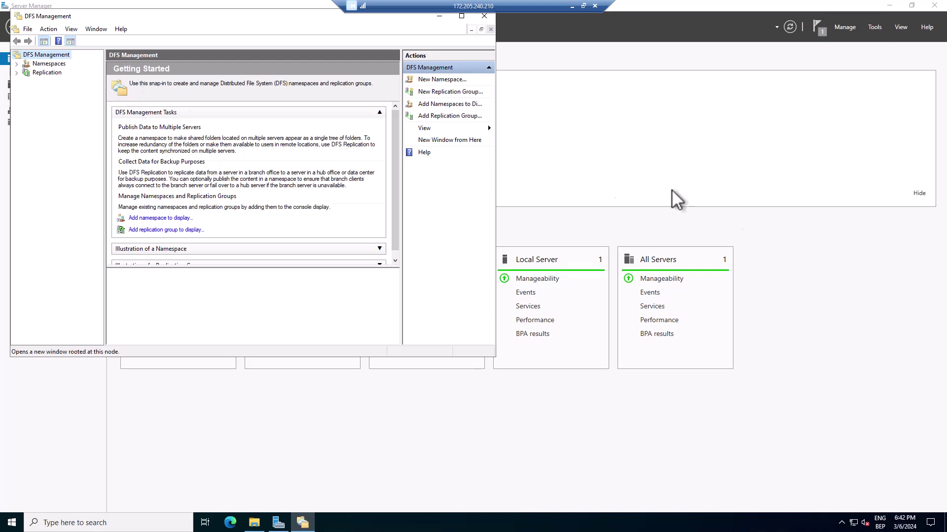
pyautogui.click(60, 72)
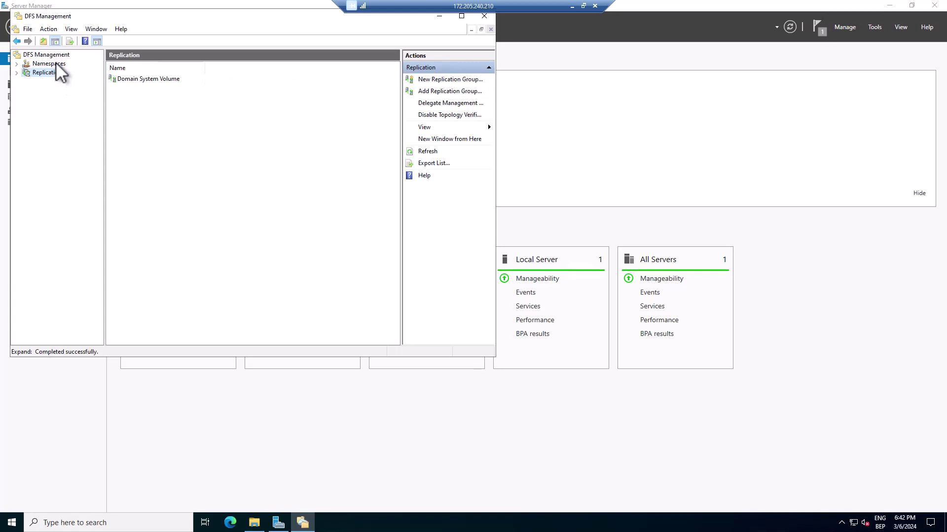
pyautogui.click(55, 63)
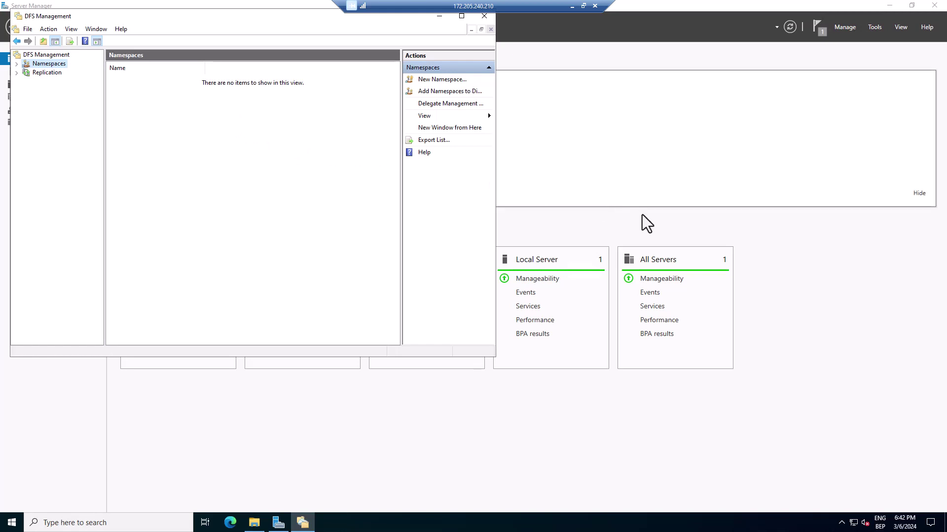
# - Start the New Namespace wizard, initially picking DC01 as the namespace server
pyautogui.rightClick(49, 64)
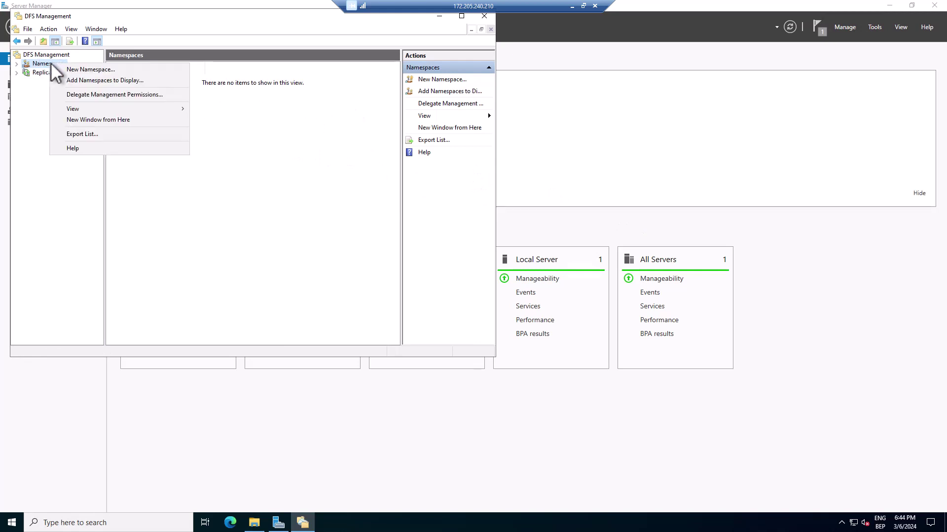
pyautogui.click(97, 74)
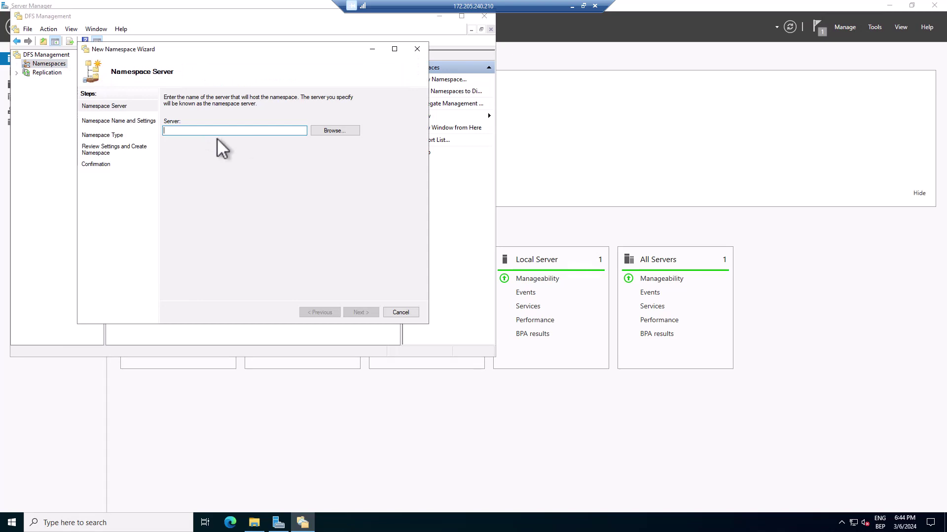
pyautogui.click(334, 130)
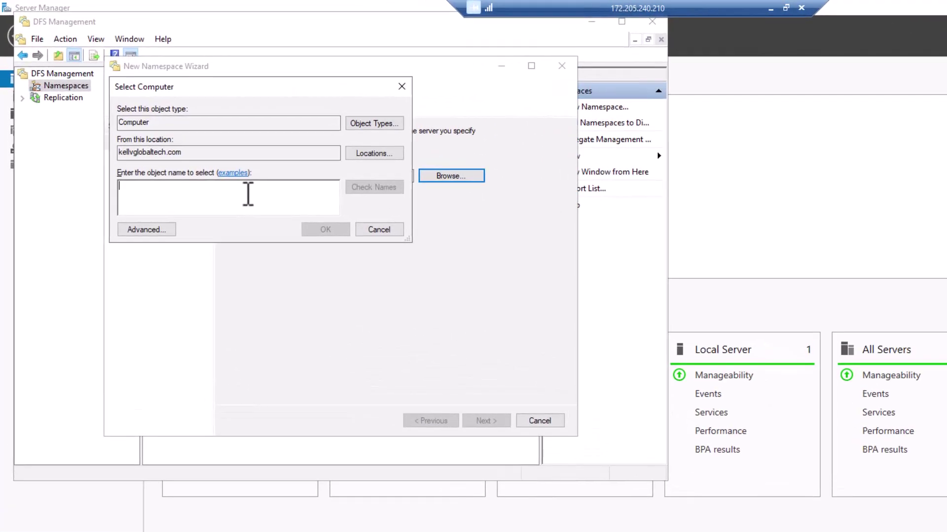
pyautogui.write('DC01')
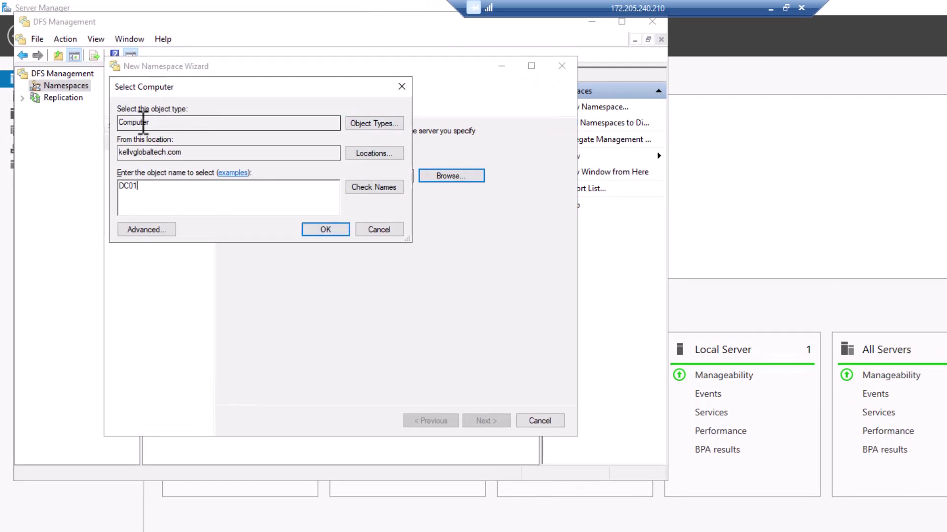
pyautogui.click(323, 228)
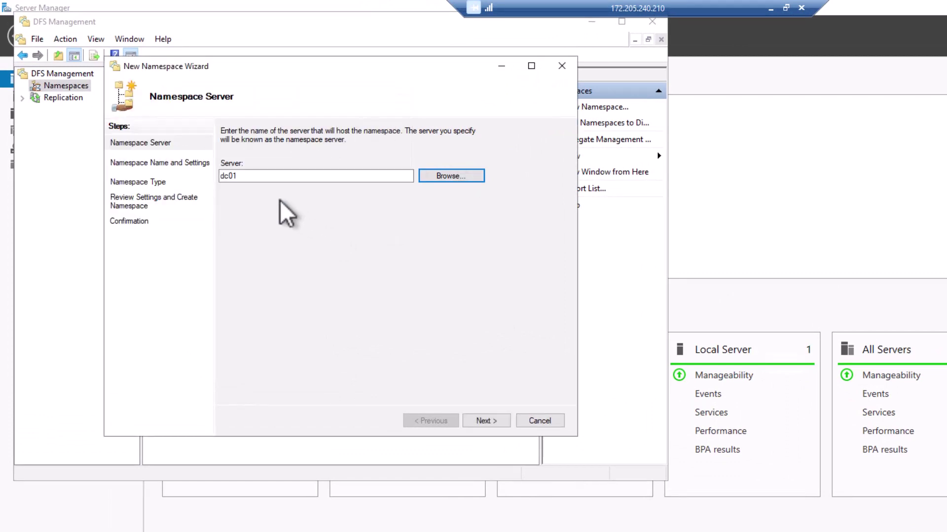
pyautogui.click(484, 422)
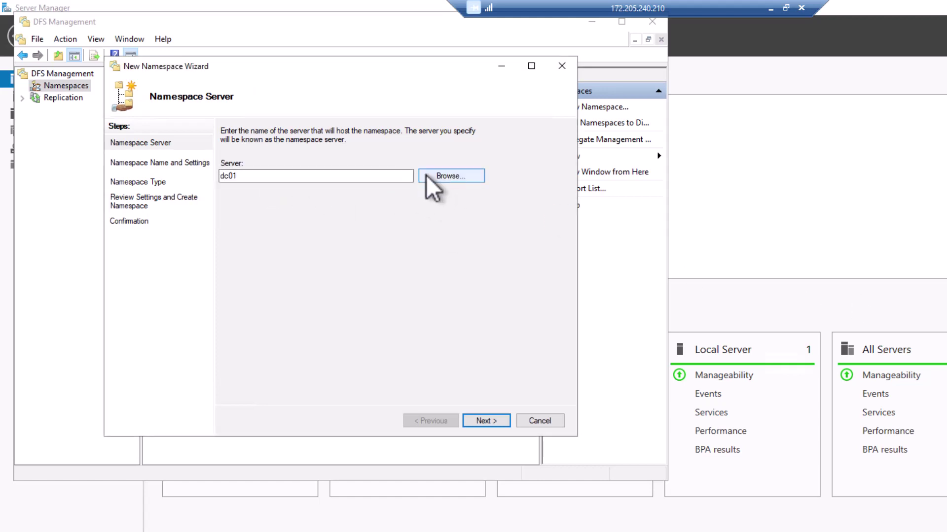
# - Change the namespace server to DC02 after checking the name, and continue
pyautogui.click(429, 177)
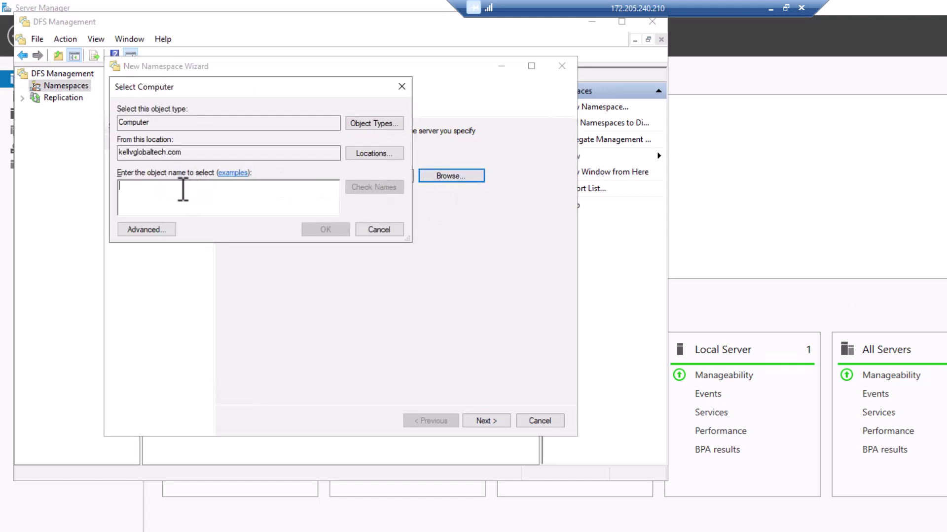
pyautogui.write('DC02')
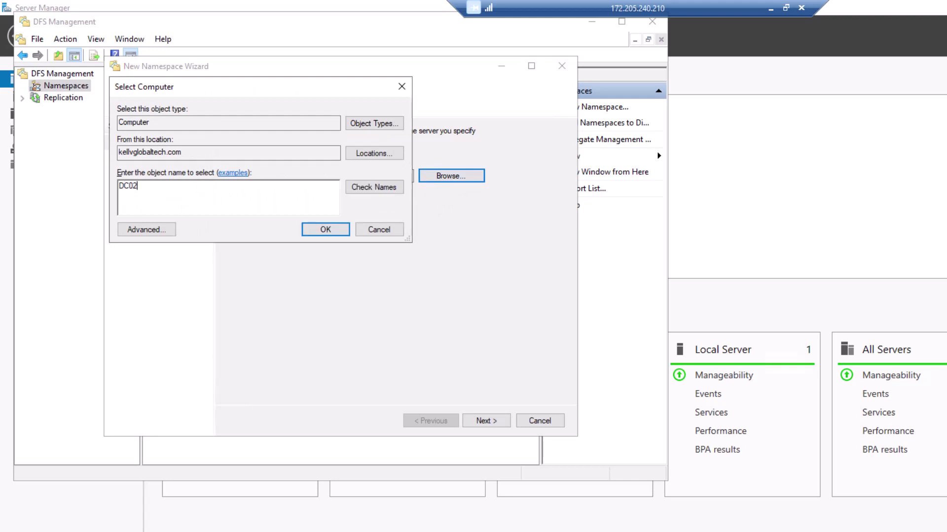
pyautogui.click(377, 188)
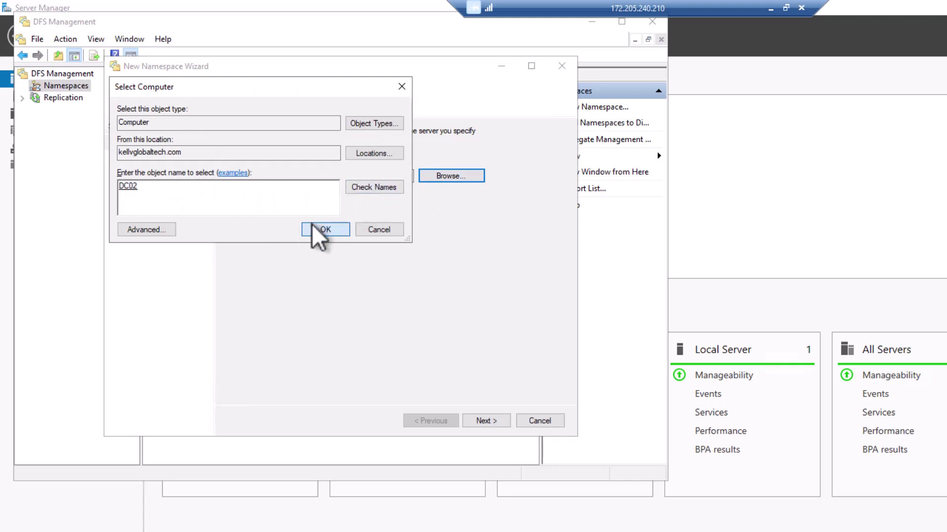
pyautogui.click(318, 230)
pyautogui.click(493, 424)
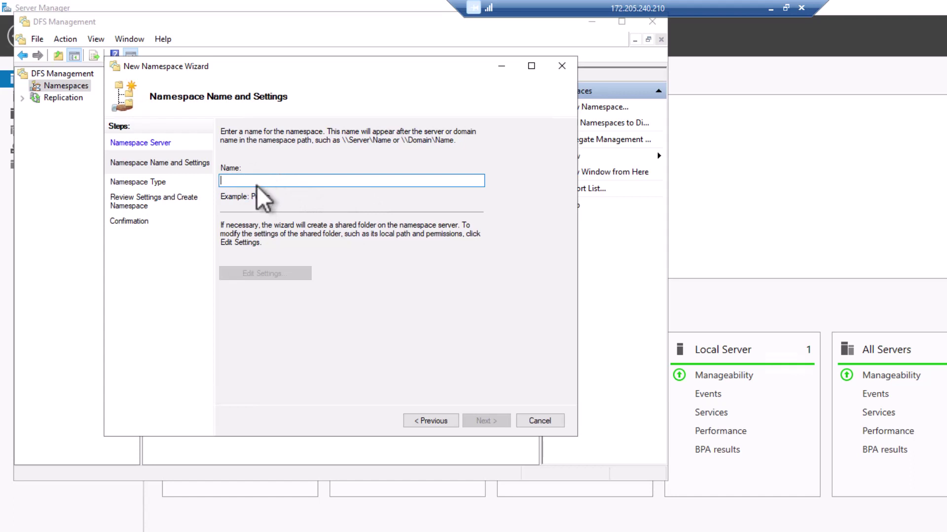
# - Enter DFS as the namespace name, correcting a typo
pyautogui.write('dfs')
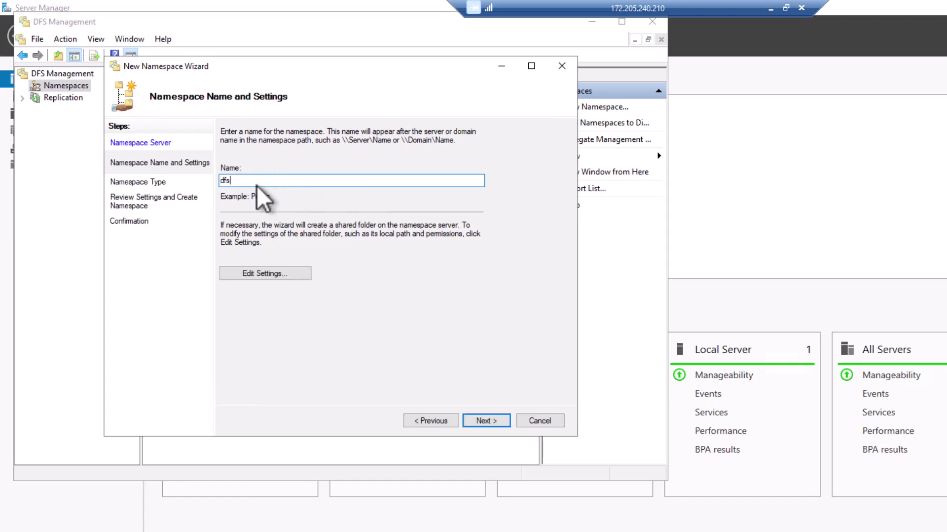
pyautogui.press('BackSpace')
pyautogui.write('DFS')
# - Set custom share permissions giving Everyone Full Control on the DFS namespace share
pyautogui.click(273, 276)
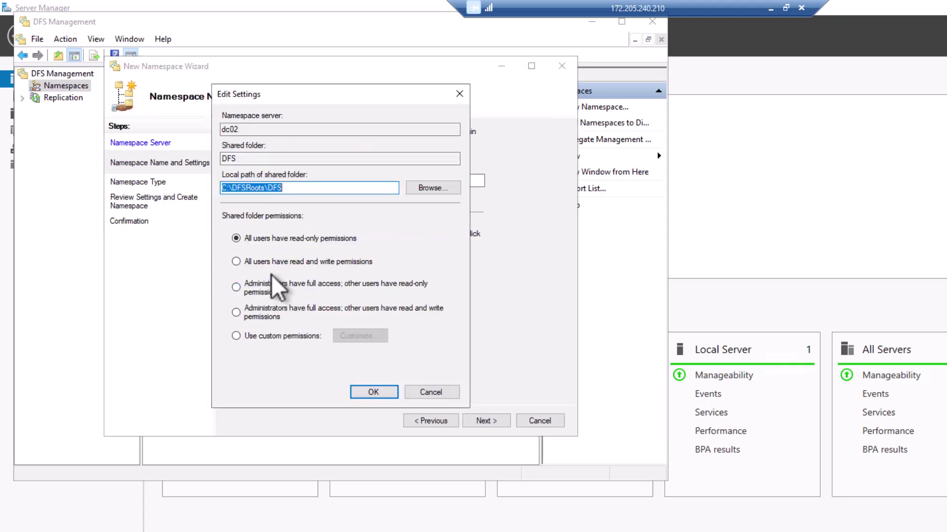
pyautogui.click(252, 338)
pyautogui.click(360, 336)
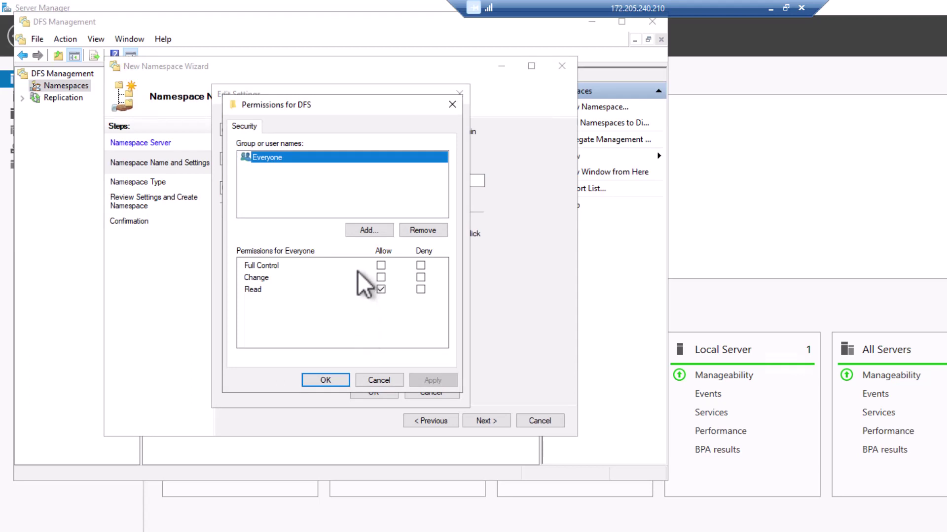
pyautogui.click(381, 265)
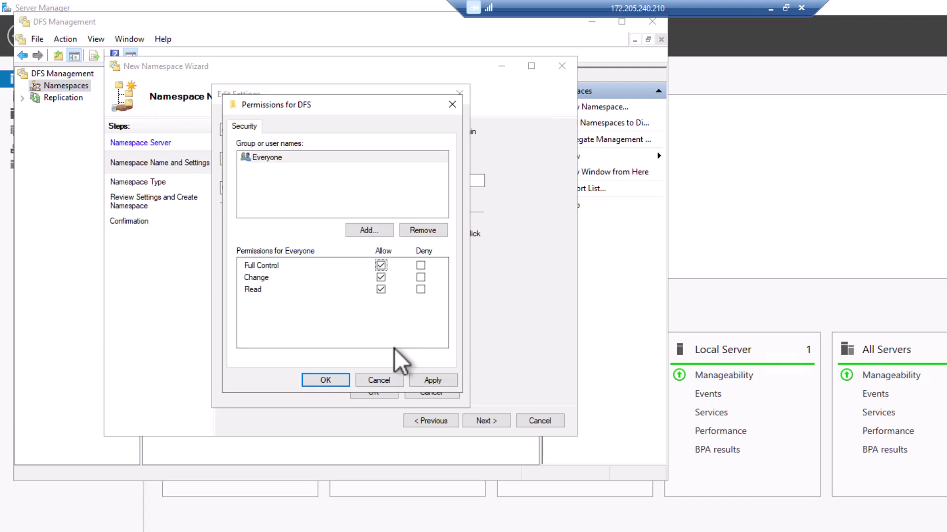
pyautogui.click(325, 380)
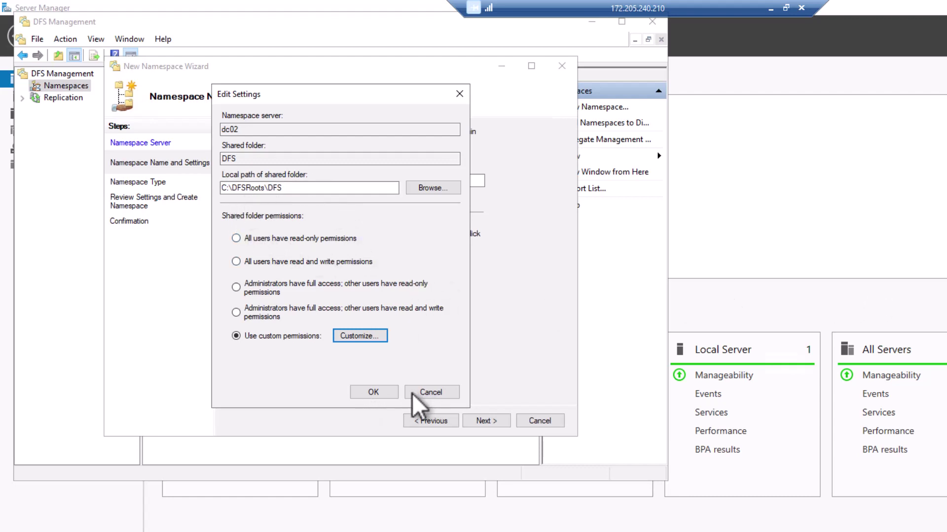
pyautogui.click(383, 392)
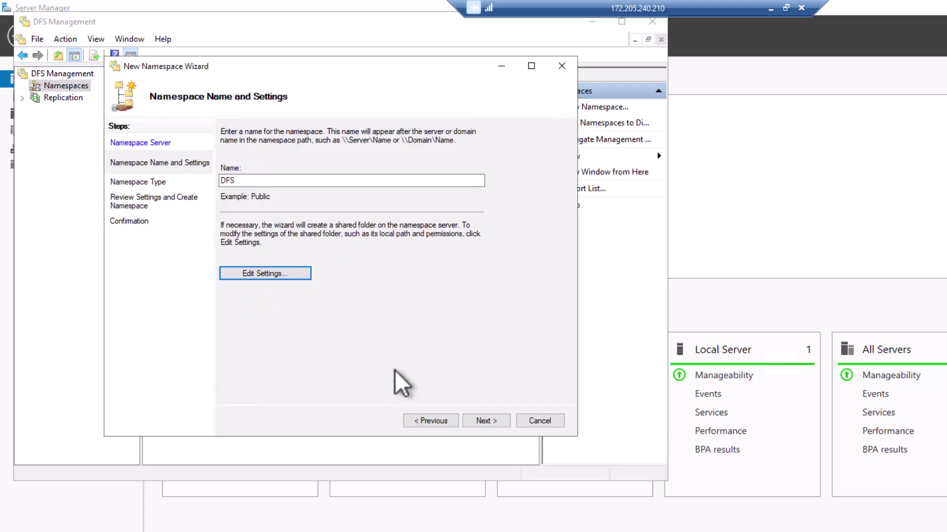
pyautogui.click(482, 421)
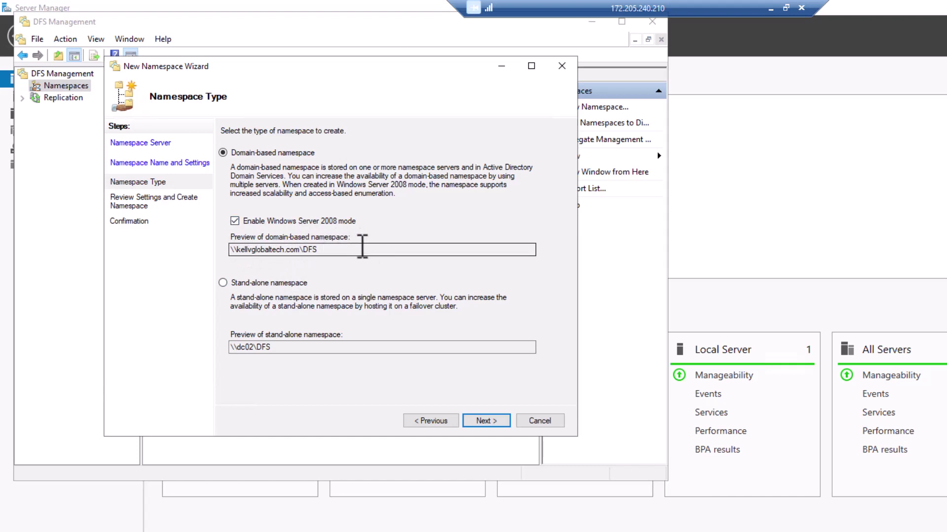
# - Accept the domain-based type, create \\kellvglobaltech.com\DFS, and close the wizard
pyautogui.click(486, 421)
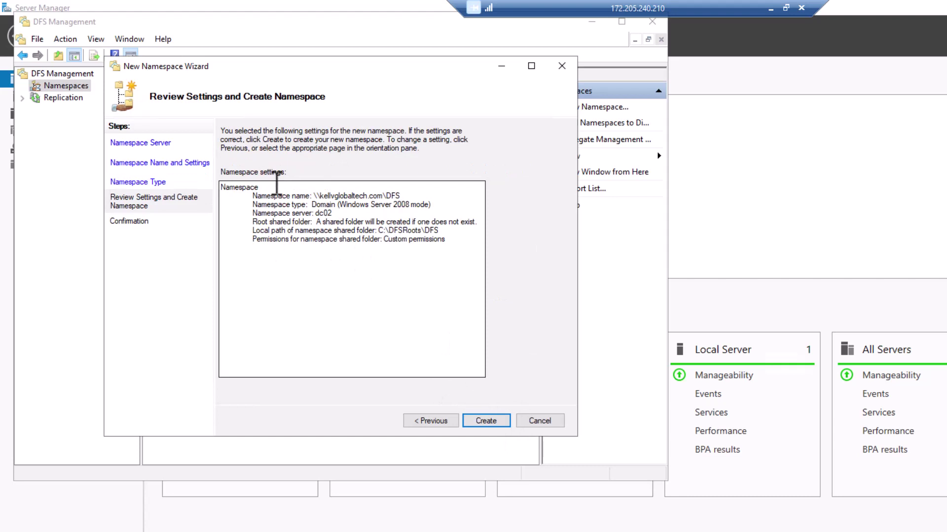
pyautogui.click(486, 422)
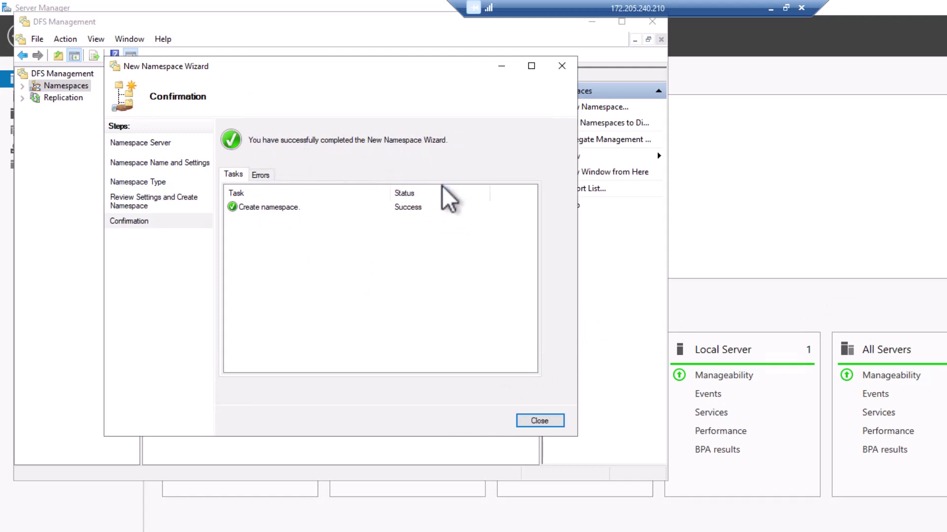
pyautogui.click(539, 421)
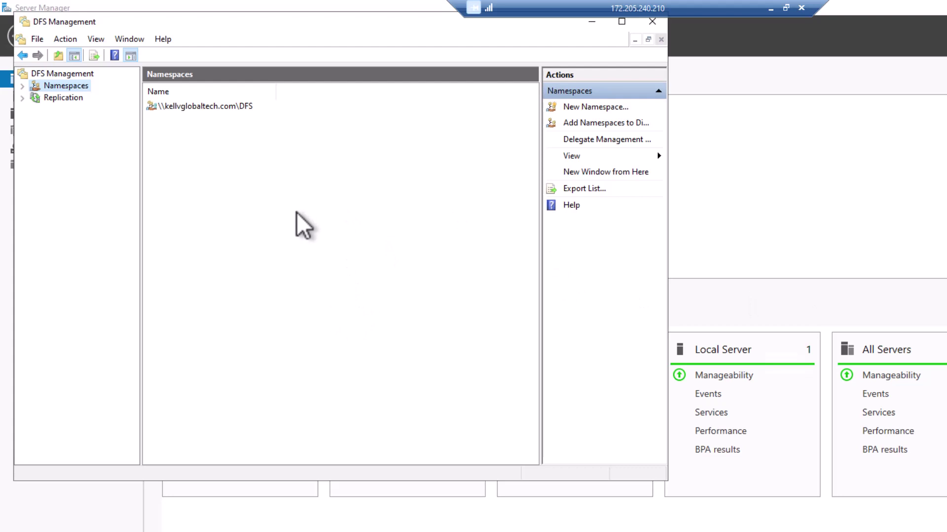
# - Create a new folder named Shared under the \\kellvglobaltech.com\DFS namespace
pyautogui.click(22, 86)
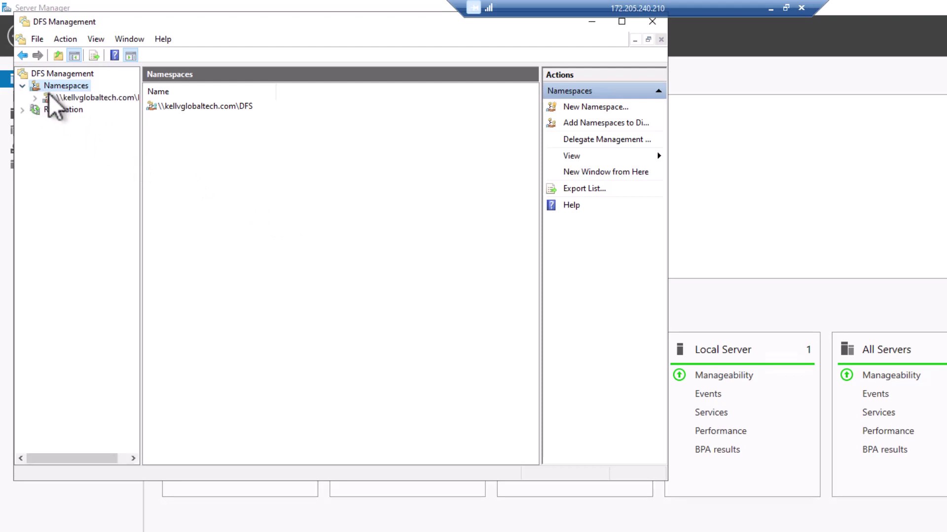
pyautogui.click(63, 98)
pyautogui.rightClick(103, 98)
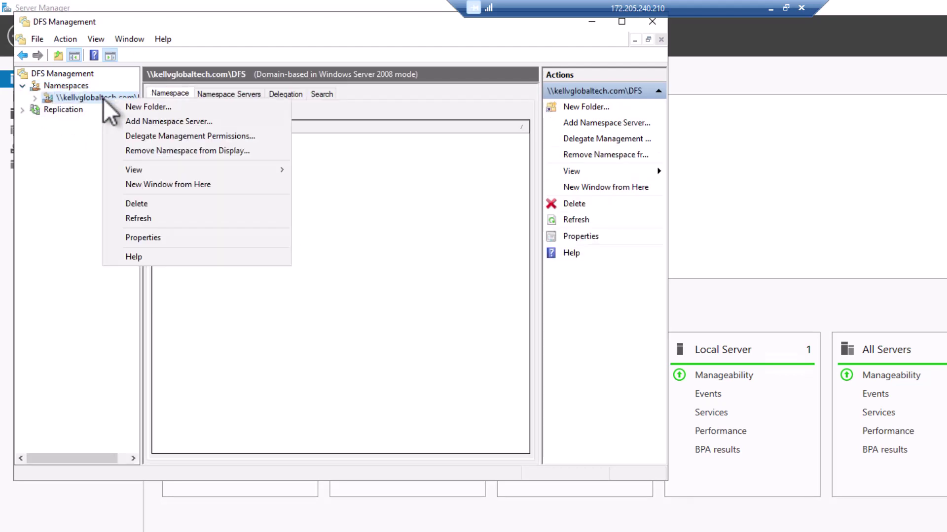
pyautogui.click(134, 108)
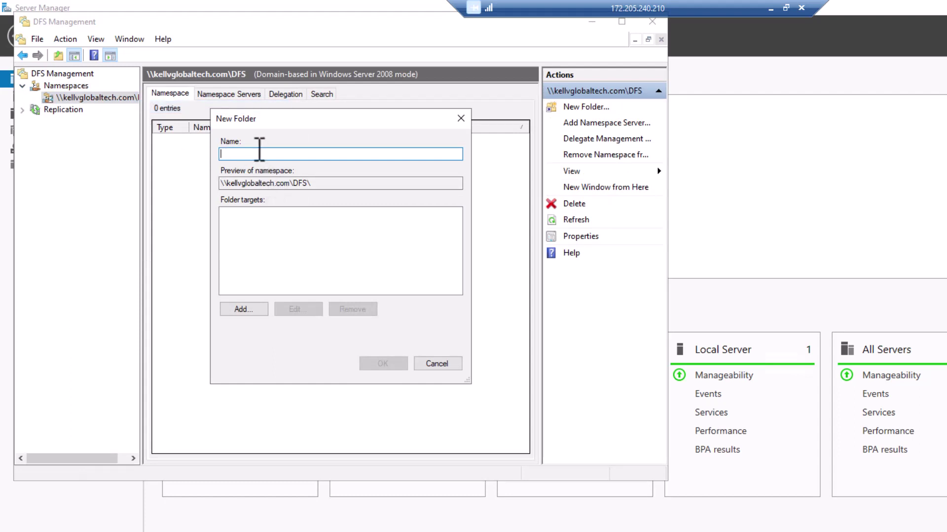
pyautogui.write('Shared')
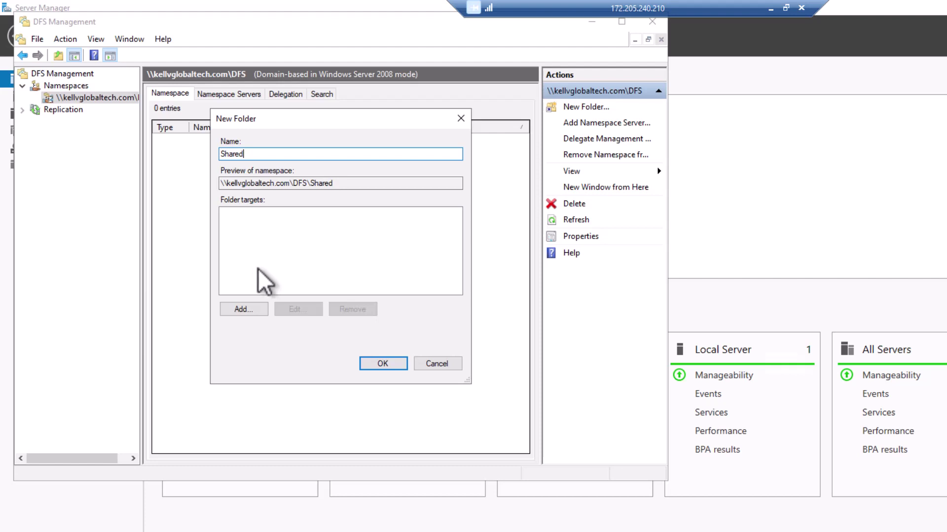
# - Add \\DC02\Shared as the Shared folder's first folder target
pyautogui.click(238, 308)
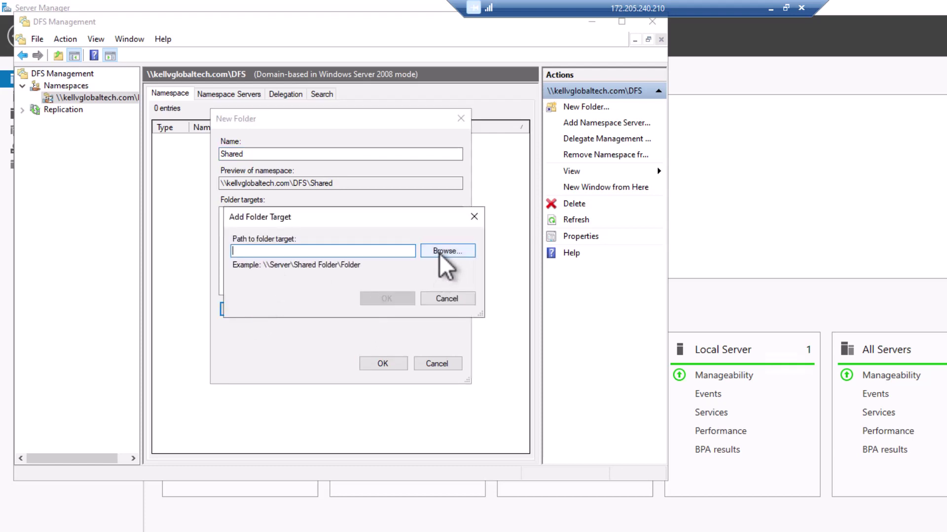
pyautogui.click(440, 253)
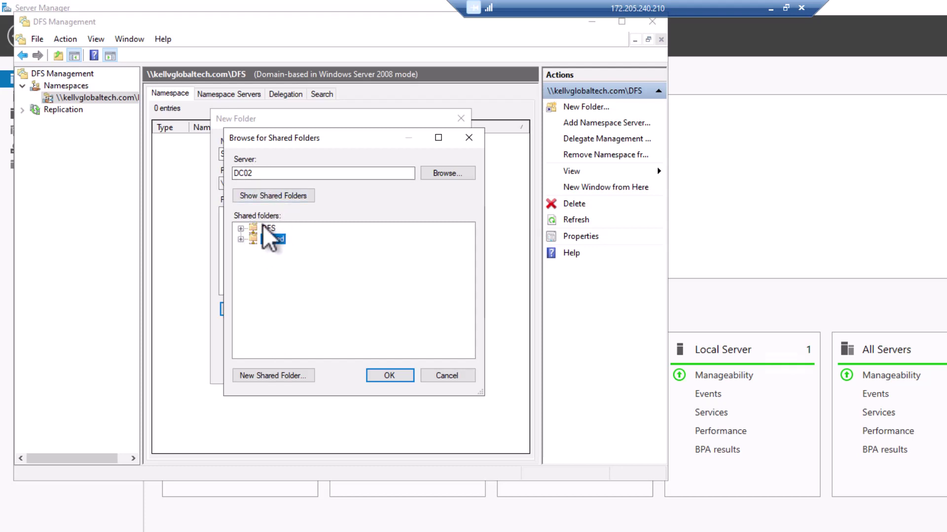
pyautogui.click(378, 375)
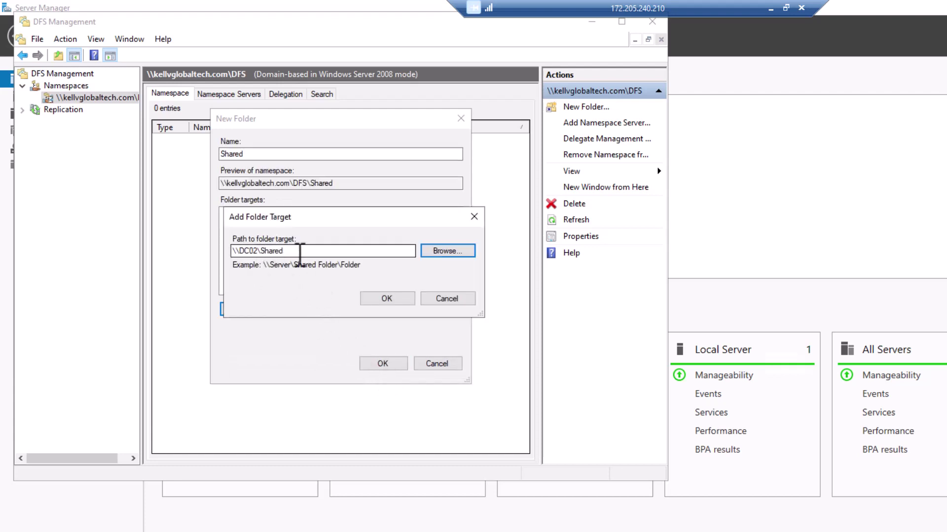
pyautogui.click(374, 298)
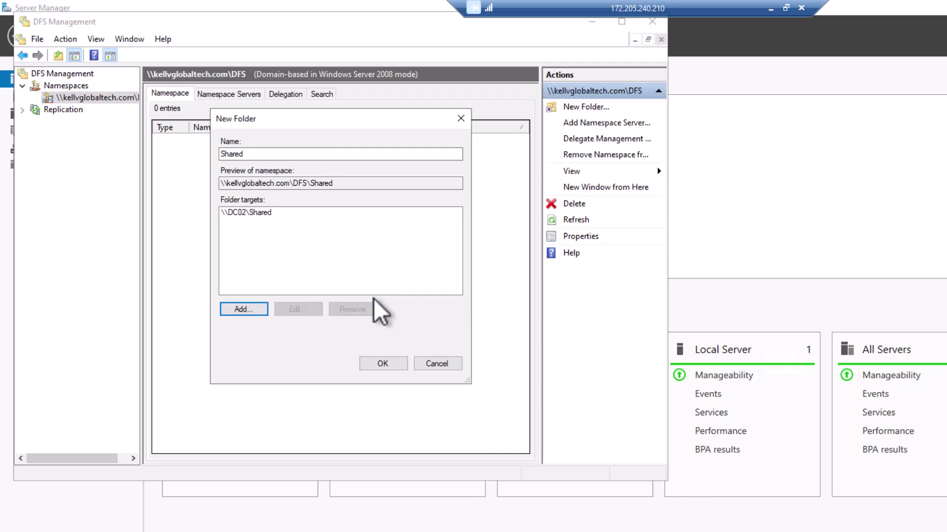
pyautogui.click(241, 308)
# - Add \\Mng01\Shared as the second folder target and create the Shared namespace folder
pyautogui.click(434, 252)
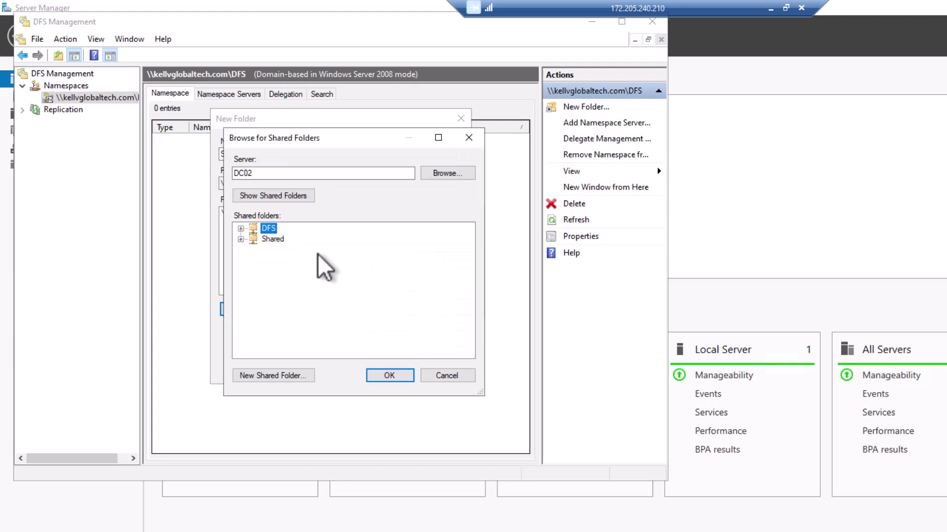
pyautogui.click(392, 173)
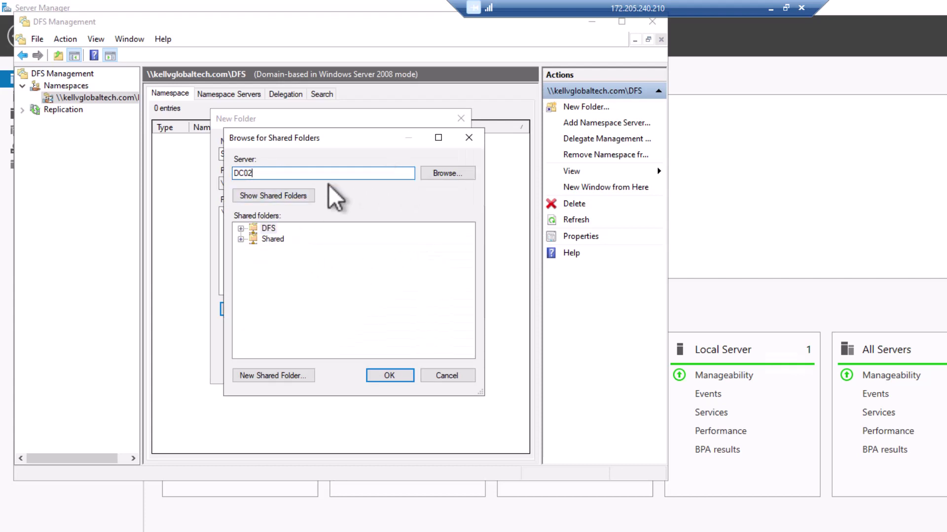
pyautogui.doubleClick(259, 172)
pyautogui.write('M')
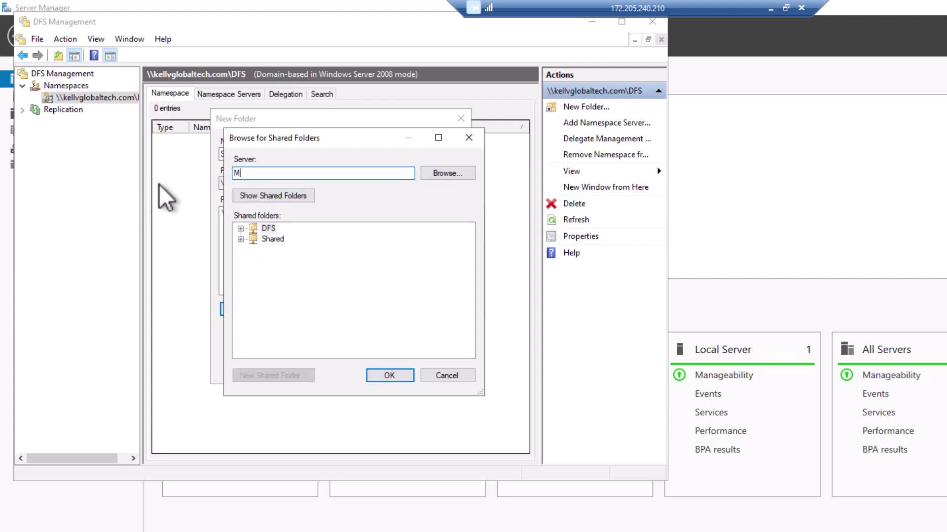
pyautogui.write('ng01')
pyautogui.press('Return')
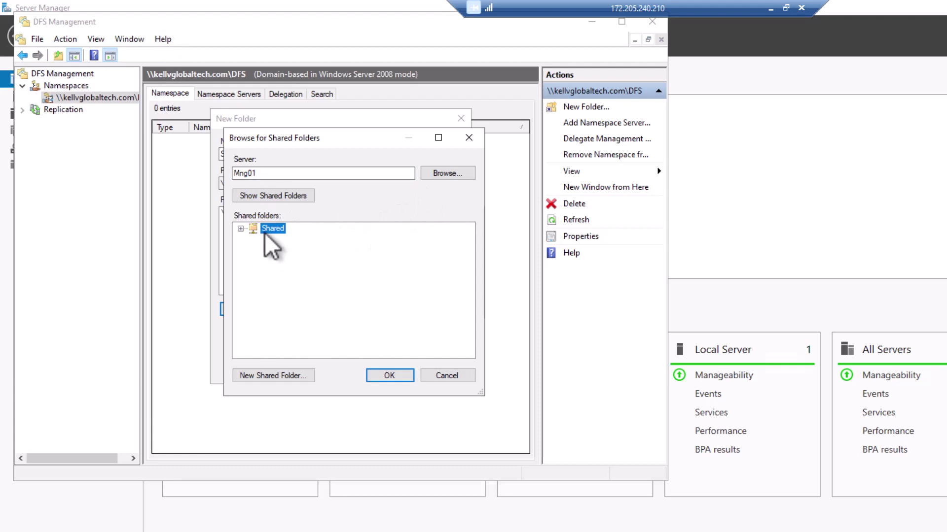
pyautogui.click(384, 374)
pyautogui.click(385, 299)
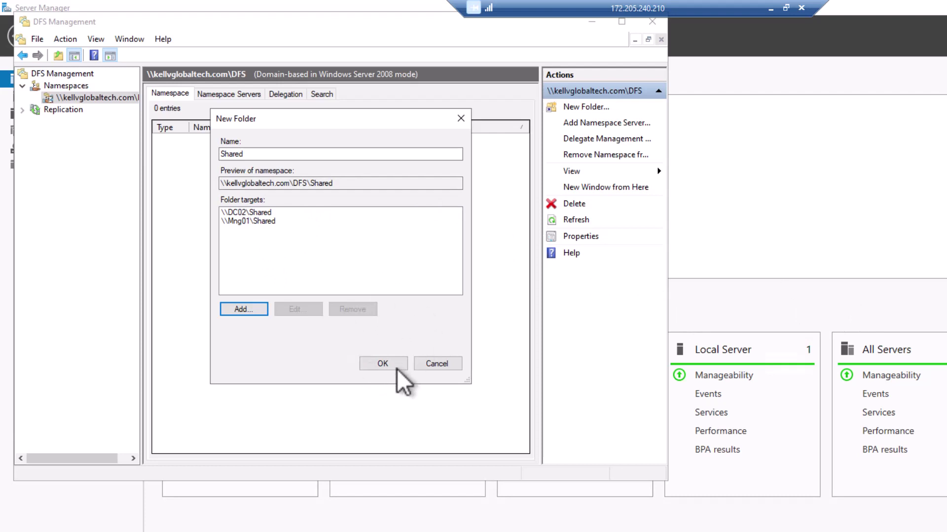
pyautogui.click(382, 365)
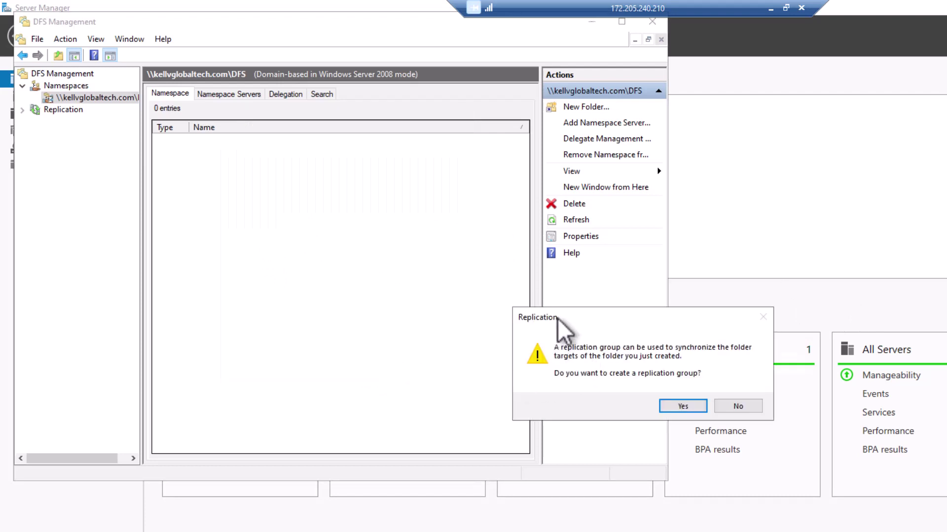
# - Accept creating a replication group for Shared and view the progress details
pyautogui.moveTo(557, 319); pyautogui.dragTo(433, 316)
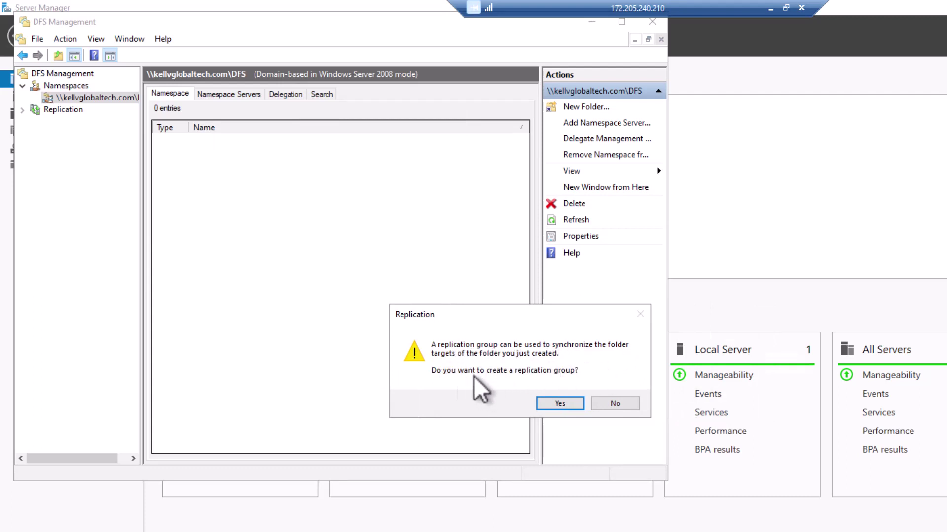
pyautogui.click(555, 403)
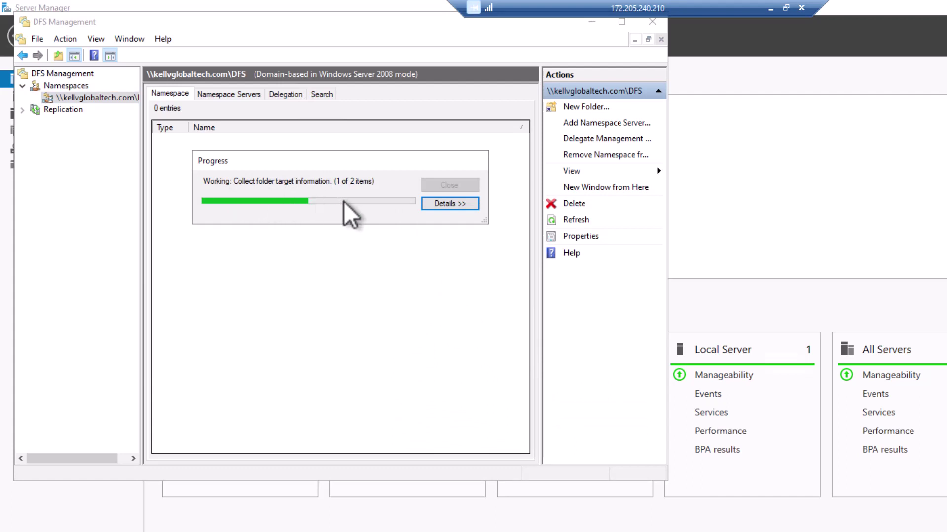
pyautogui.click(450, 204)
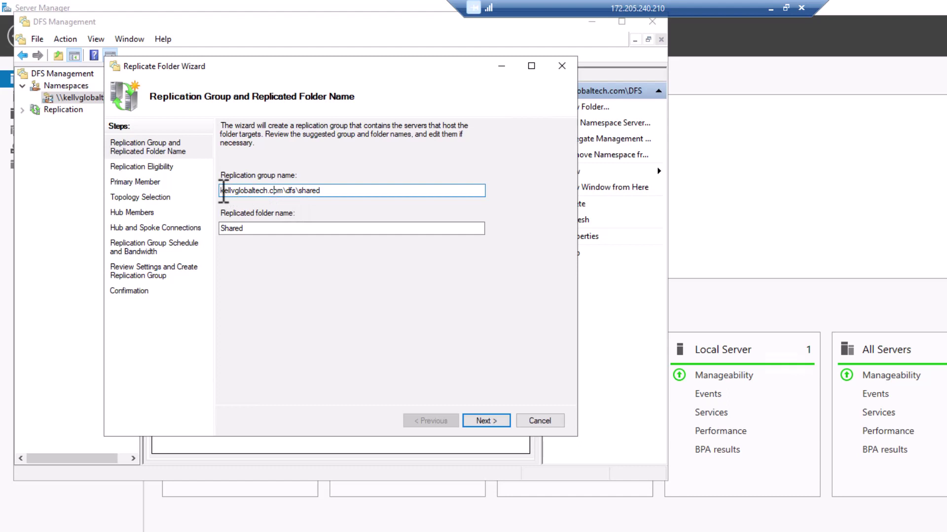
# - Keep replication group kellvglobaltech.com\dfs\shared and folder name Shared, with DC02 as primary member
pyautogui.moveTo(221, 191); pyautogui.dragTo(334, 195)
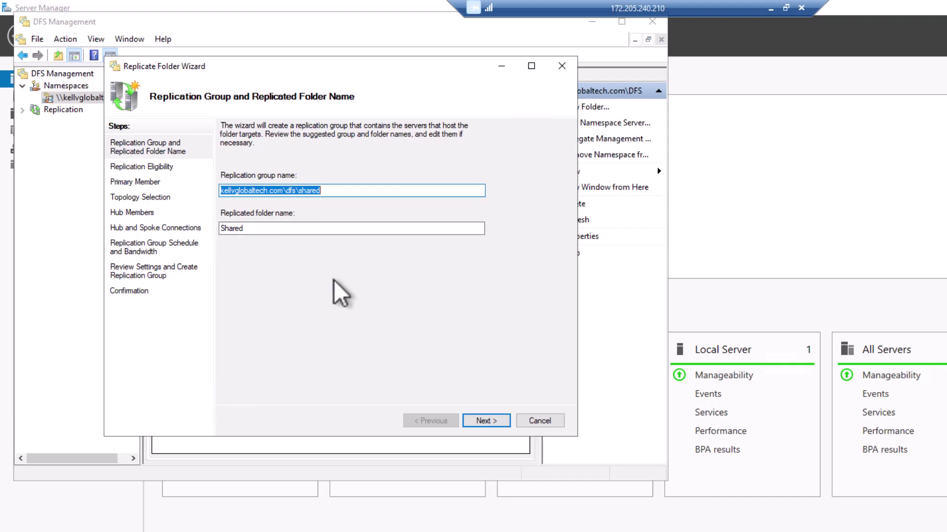
pyautogui.click(481, 420)
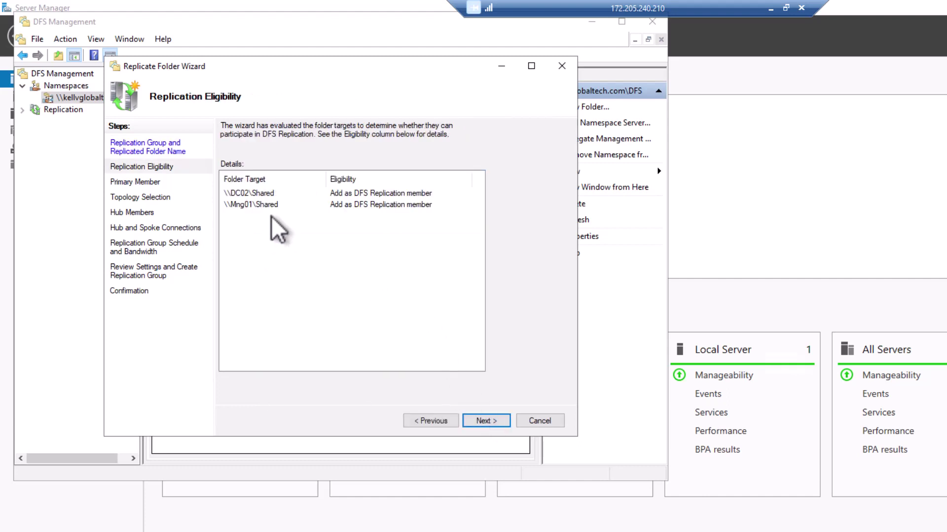
pyautogui.click(481, 422)
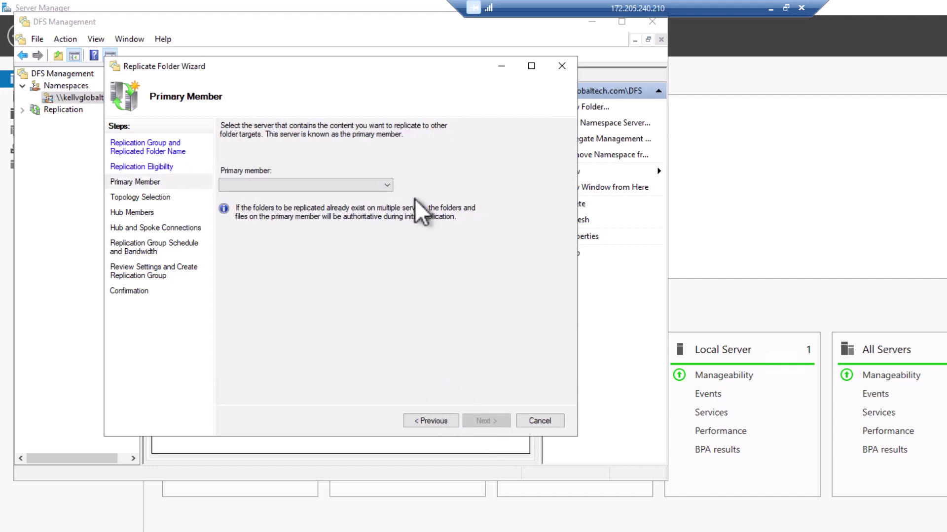
pyautogui.click(347, 185)
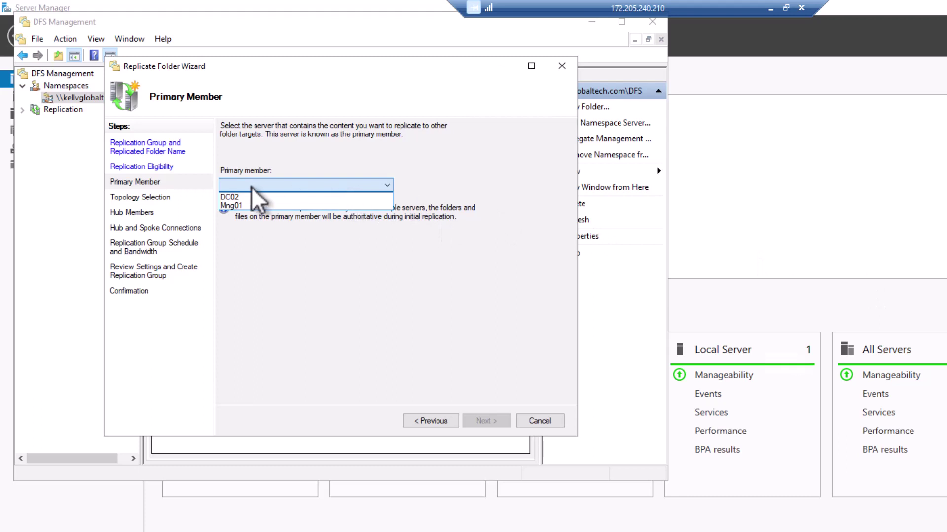
pyautogui.click(235, 197)
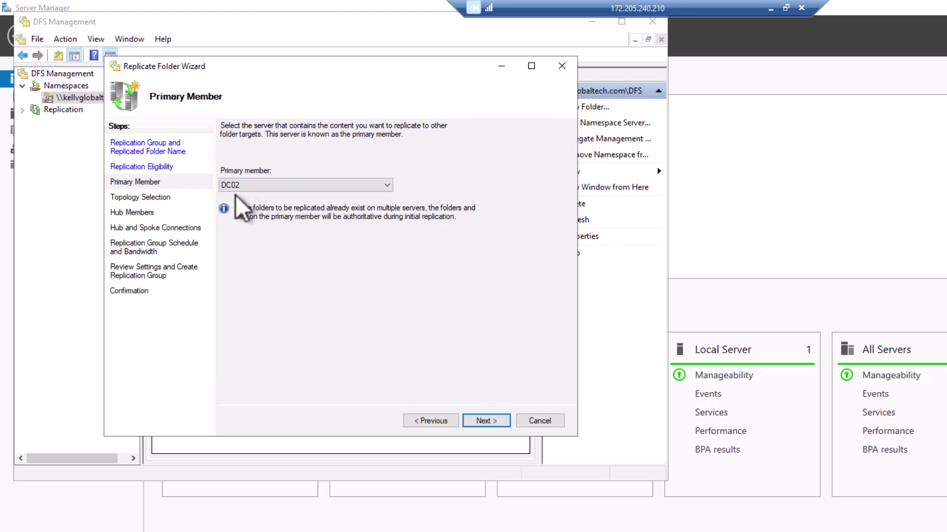
pyautogui.click(479, 421)
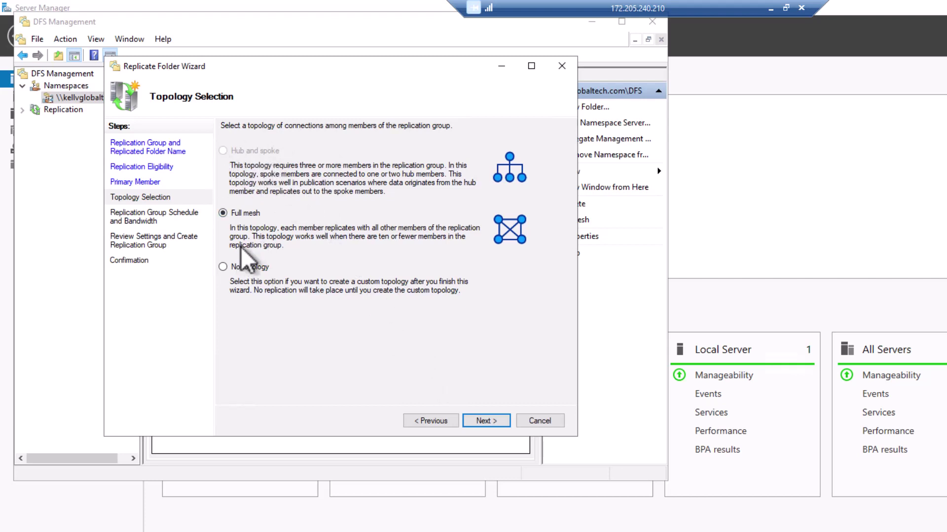
# - Keep full mesh topology and continuous replication at Full bandwidth
pyautogui.click(483, 421)
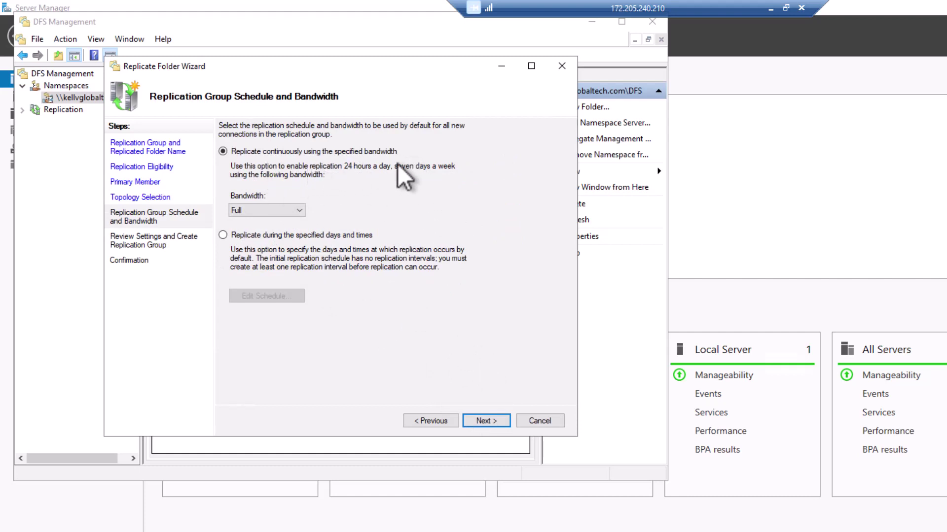
pyautogui.click(286, 211)
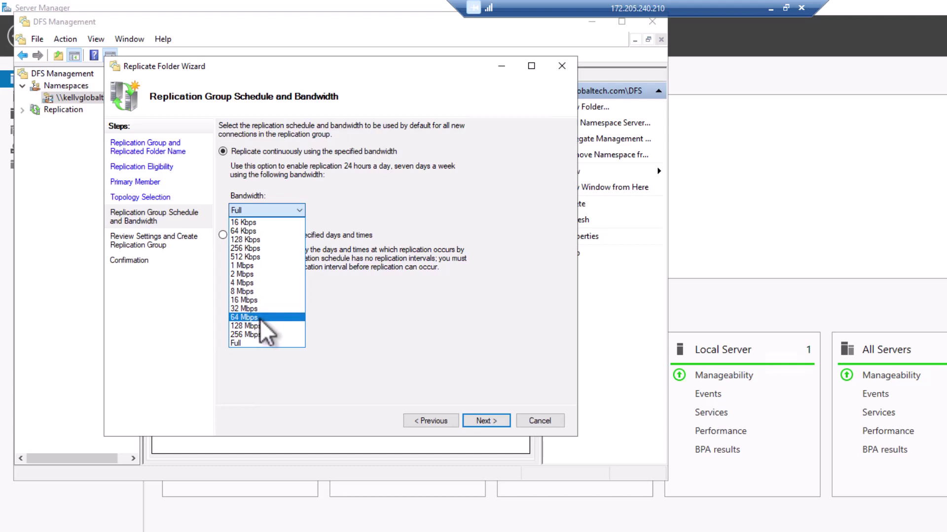
pyautogui.click(366, 204)
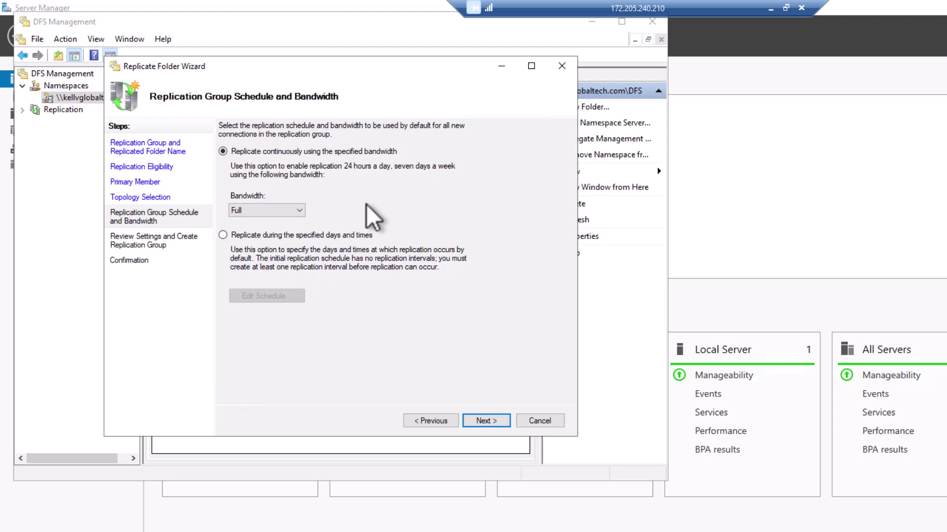
pyautogui.click(479, 420)
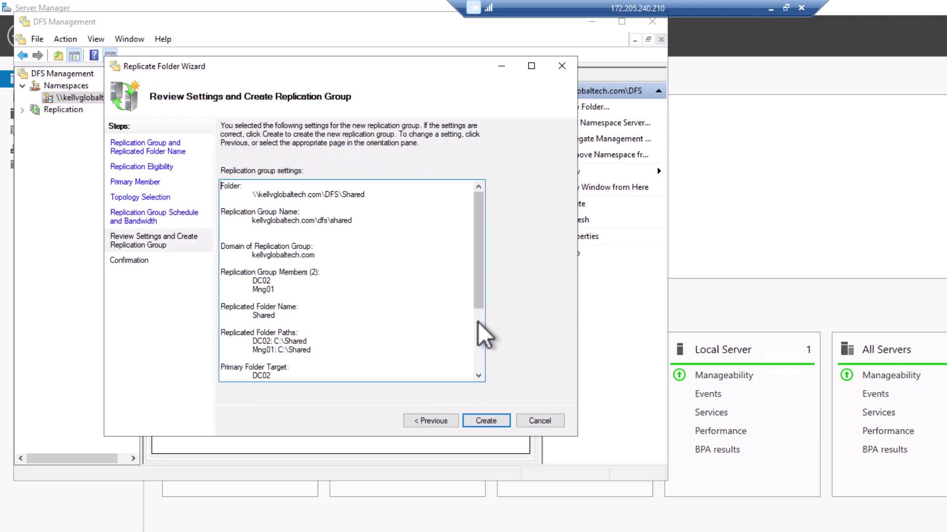
# - Create the DC02–Mng01 replication group and acknowledge the replication delay notice
pyautogui.moveTo(479, 288); pyautogui.dragTo(465, 365)
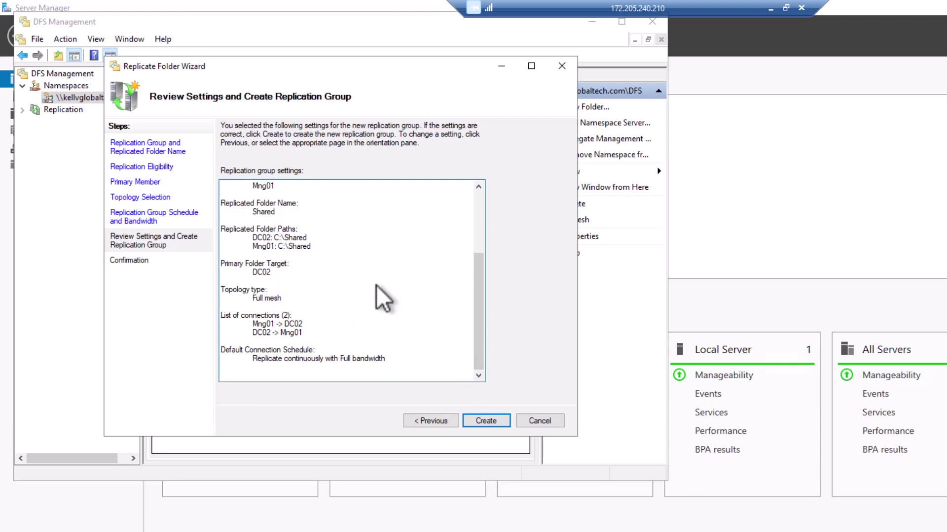
pyautogui.moveTo(477, 293); pyautogui.dragTo(477, 237)
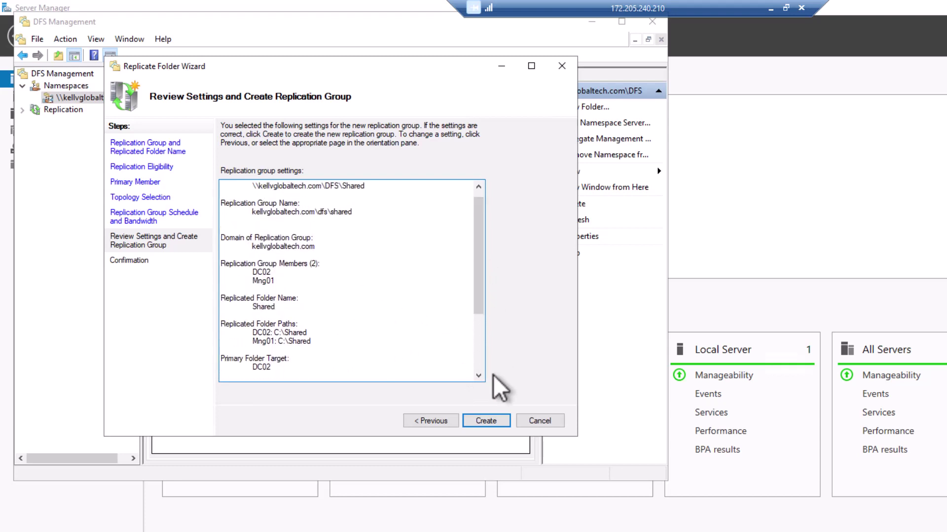
pyautogui.click(485, 420)
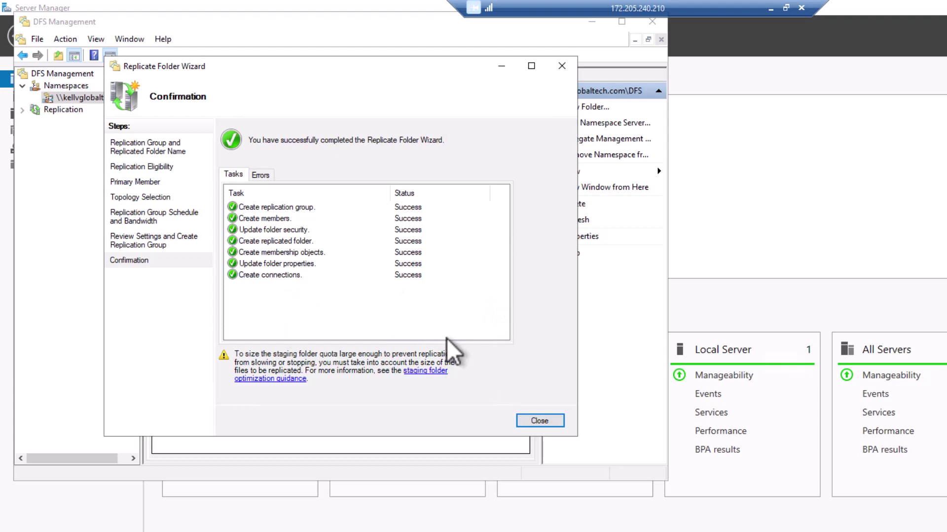
pyautogui.click(539, 421)
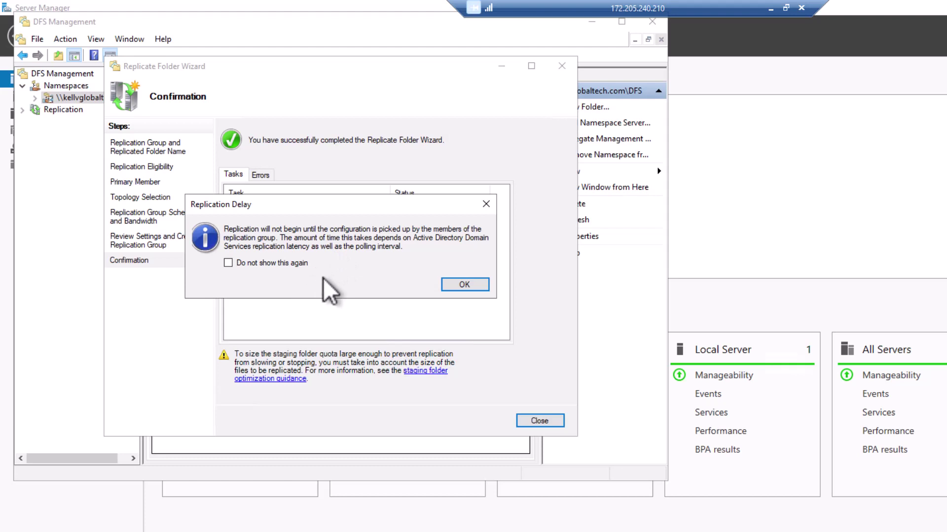
pyautogui.click(464, 284)
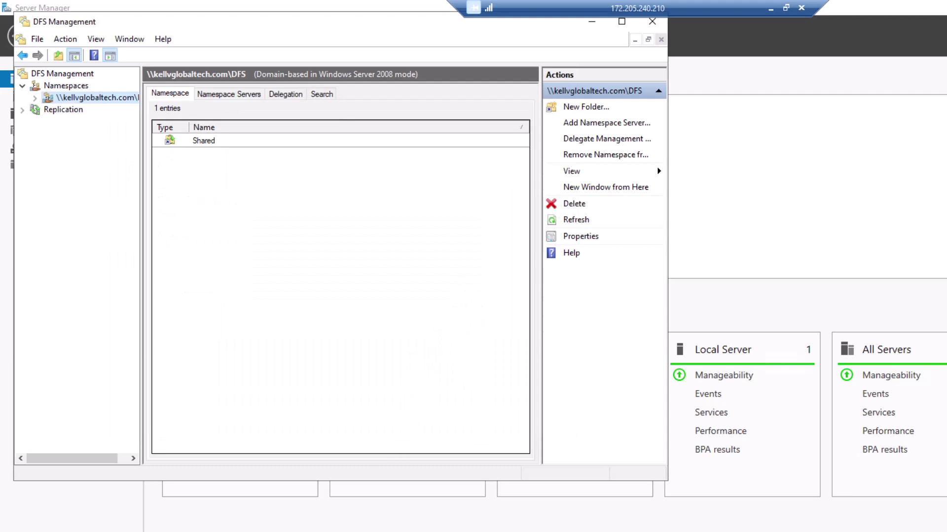
# - Check the Kelvin file in DC02's C:\Shared, then switch remote desktop sessions
pyautogui.hotkey('alt', 'Tab')
pyautogui.click(409, 231)
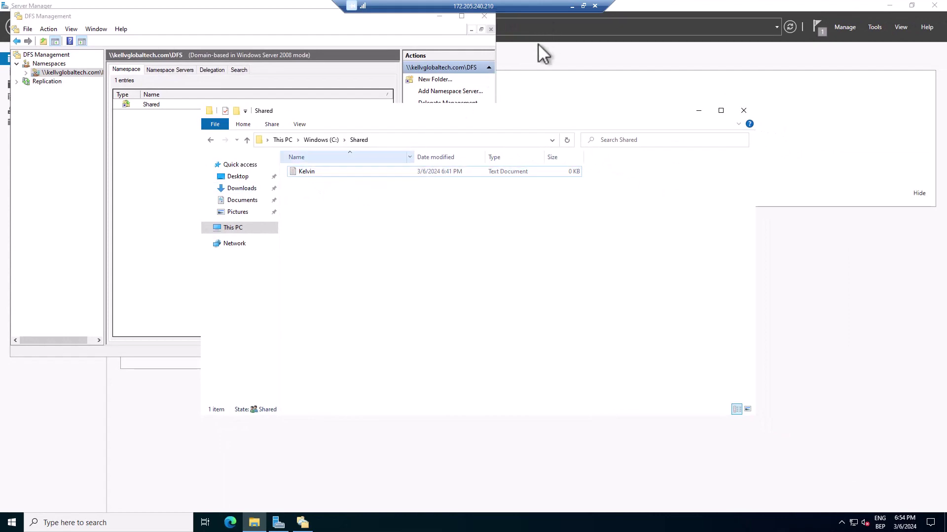
pyautogui.click(571, 6)
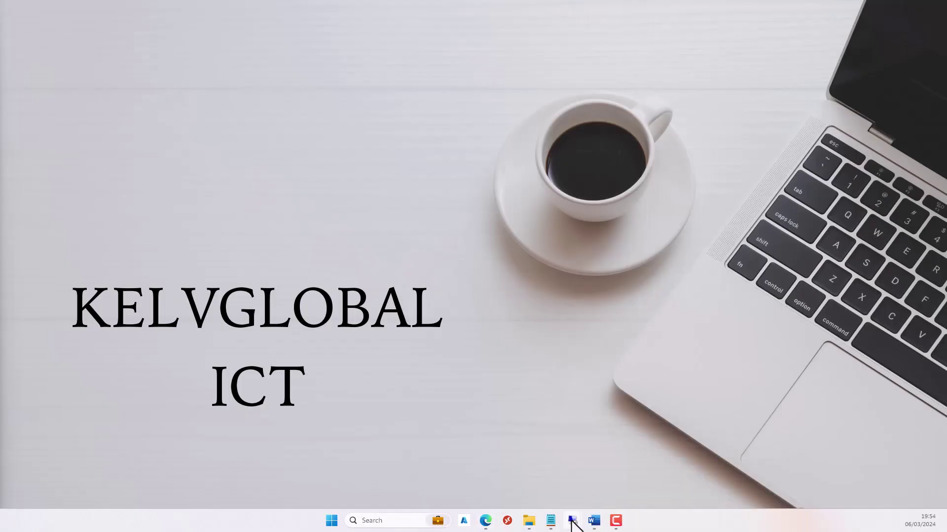
pyautogui.moveTo(575, 517)
pyautogui.click(693, 481)
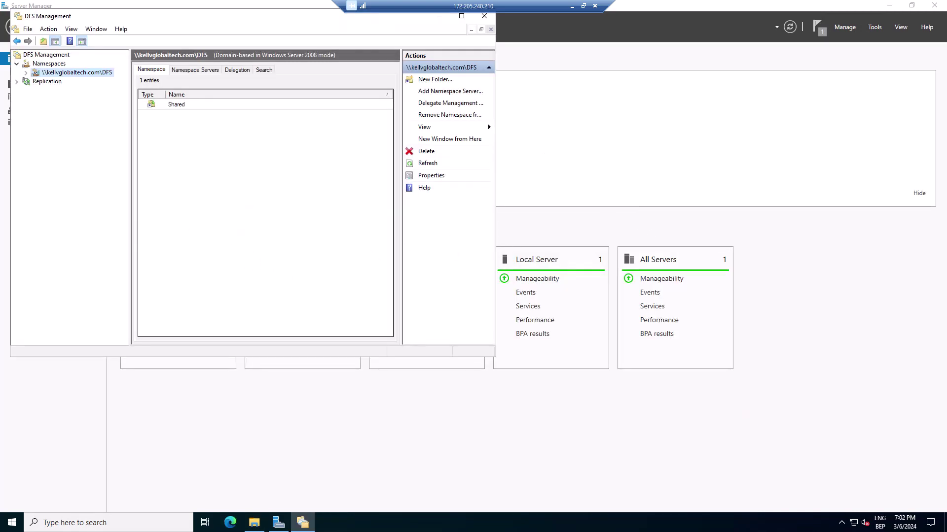
# - On the Windows 11 client, open \\kellvglobaltech.com\dfs\shared and confirm the Kelvin file is there
pyautogui.doubleClick(425, 62)
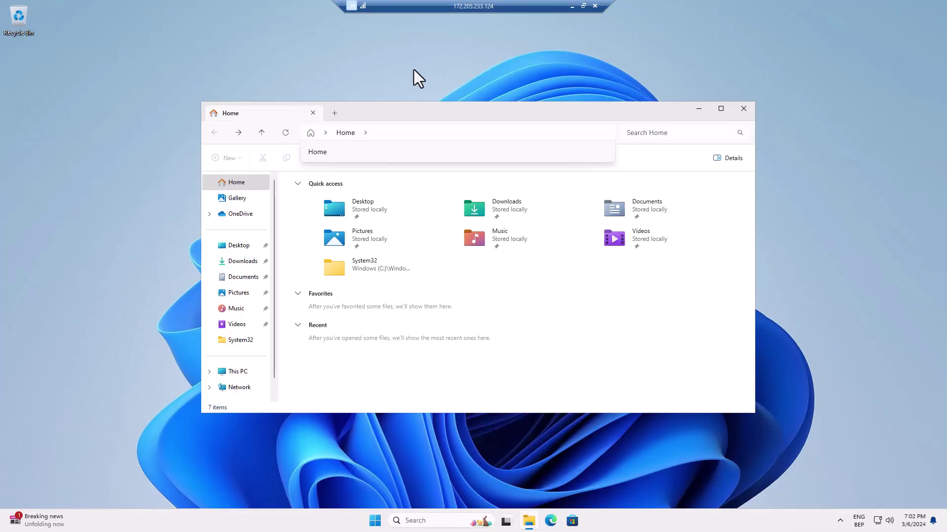
pyautogui.click(414, 131)
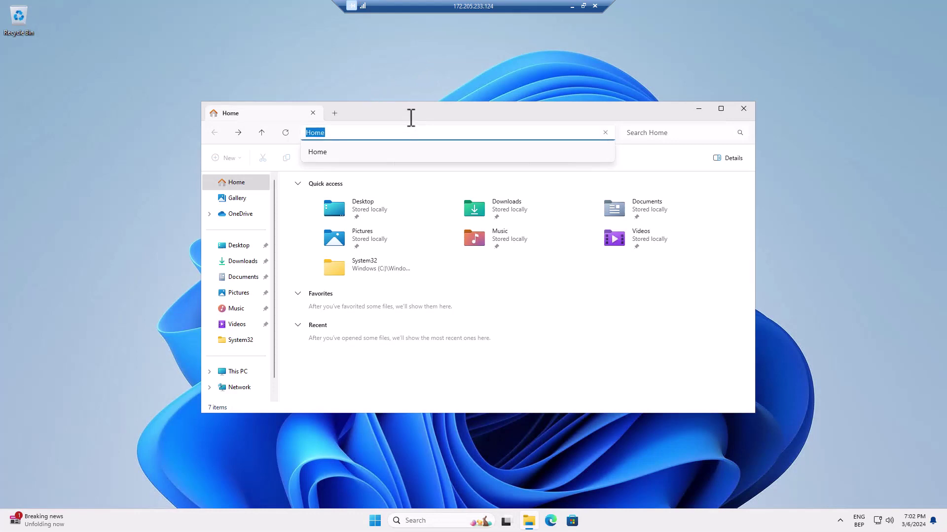
pyautogui.write('\\\\')
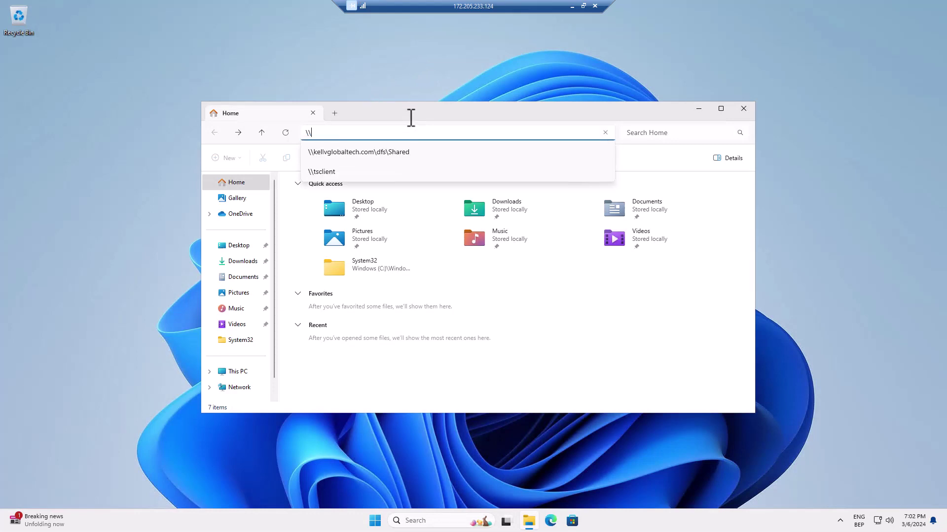
pyautogui.write('kellvglobaltech.com')
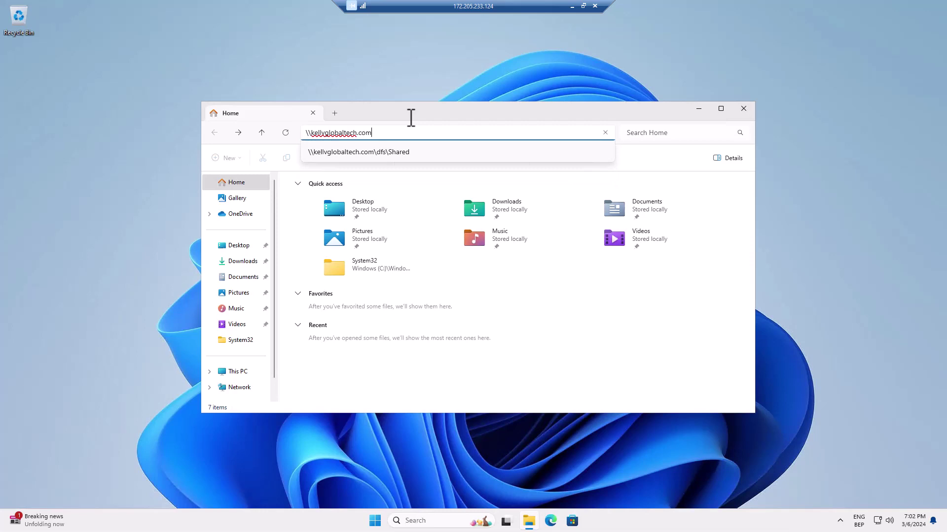
pyautogui.write('\\dfs')
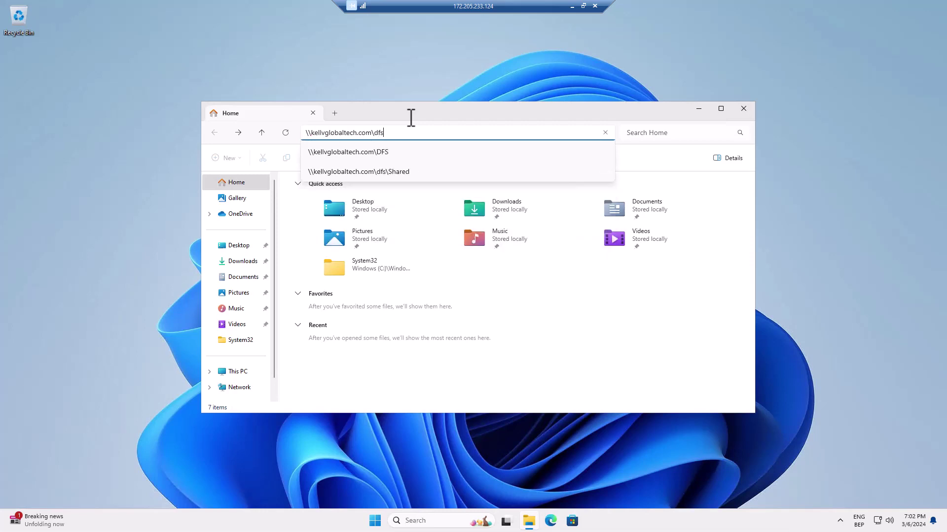
pyautogui.write('\\shared')
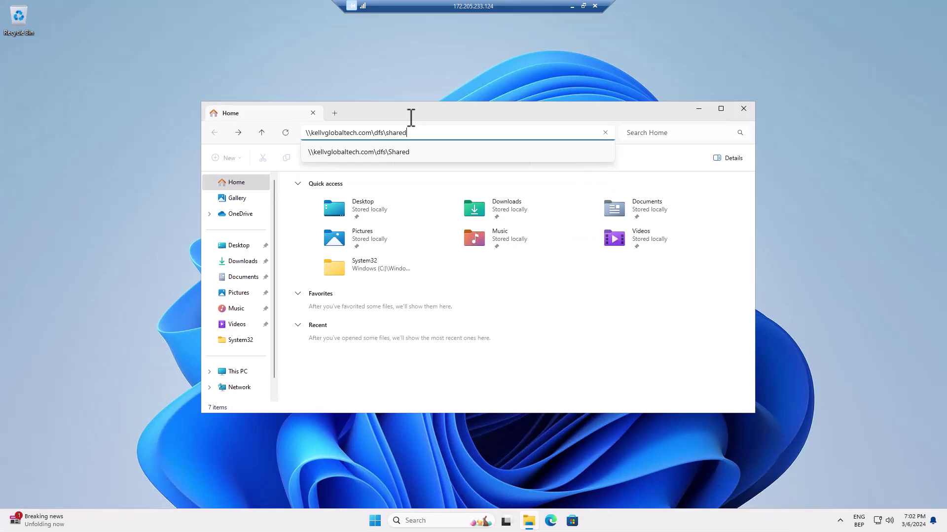
pyautogui.press('Return')
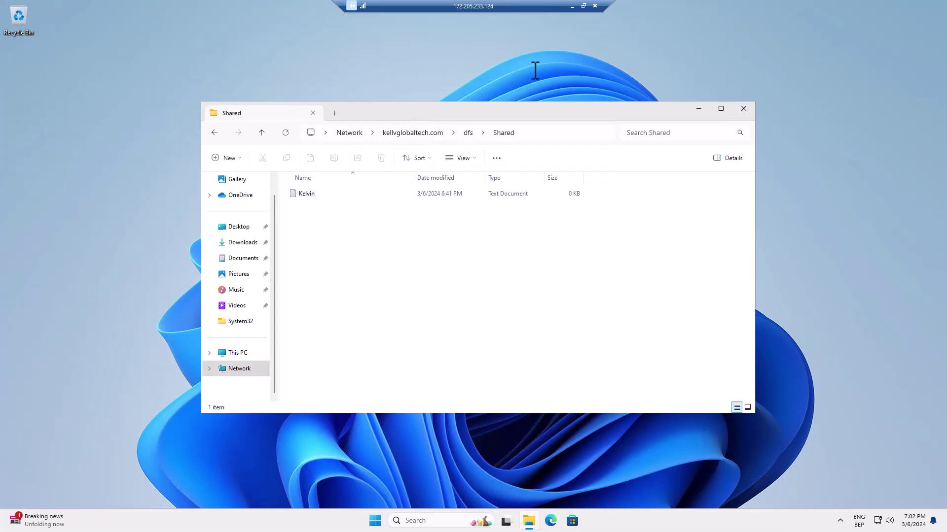
pyautogui.click(572, 7)
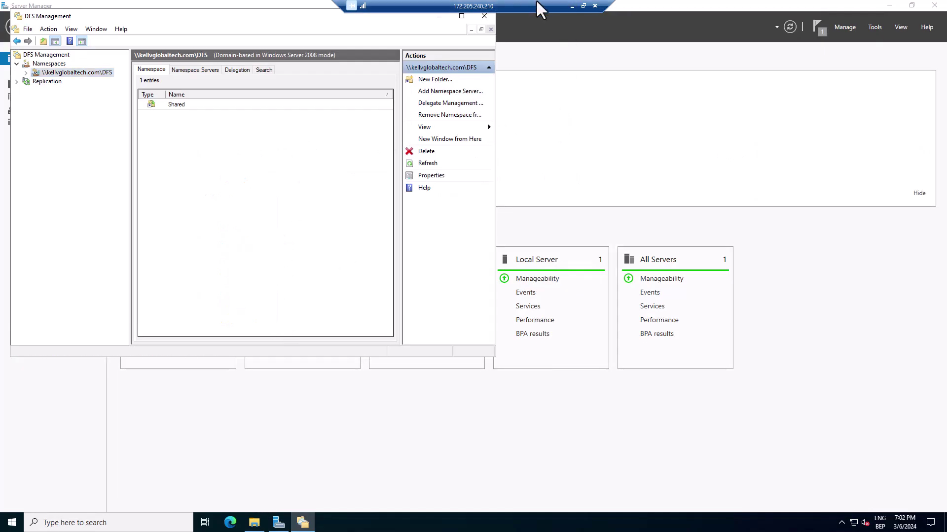
# - Switch to the Mng01 session and show its C:\Shared folder containing the replicated Kelvin file
pyautogui.click(254, 523)
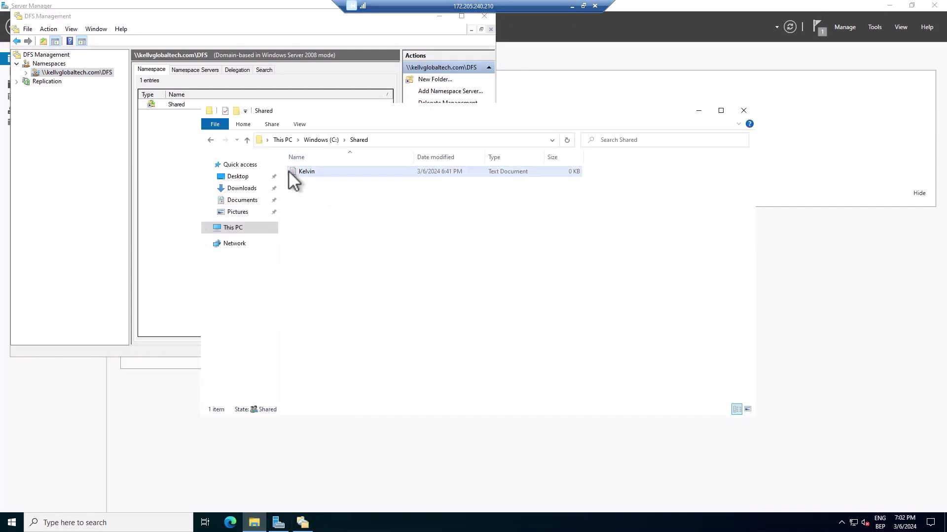
pyautogui.click(571, 5)
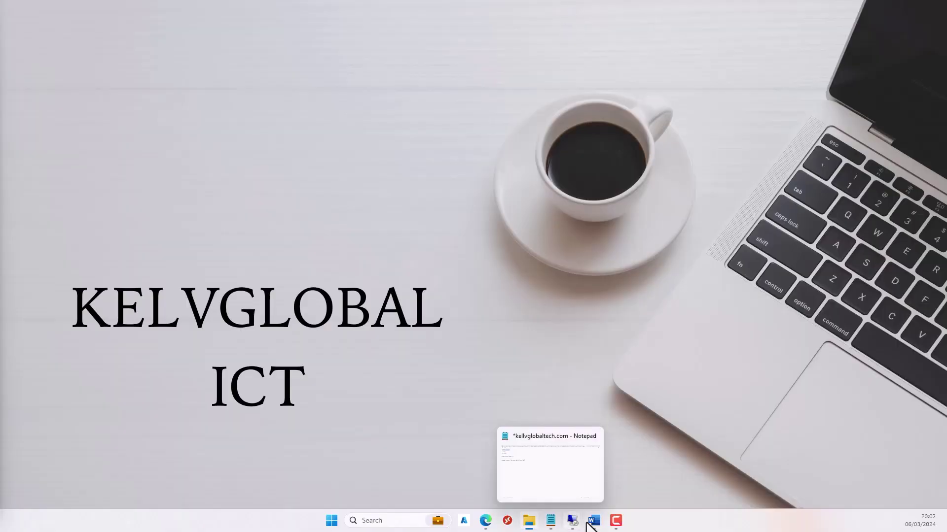
pyautogui.moveTo(571, 520)
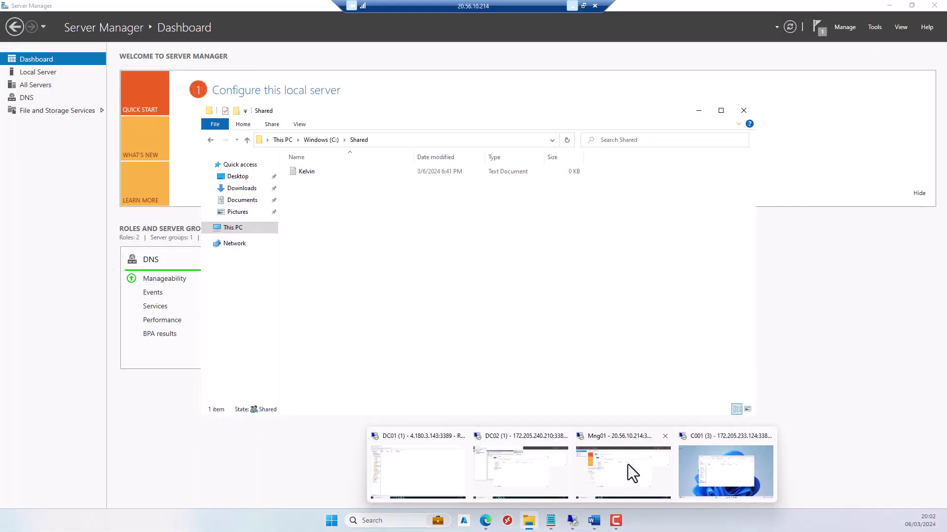
pyautogui.click(628, 464)
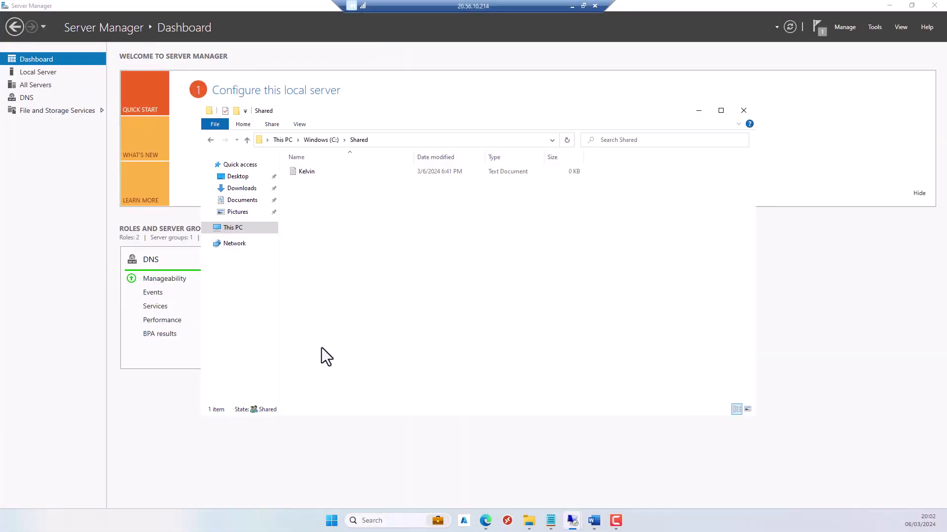
pyautogui.click(329, 518)
pyautogui.click(242, 439)
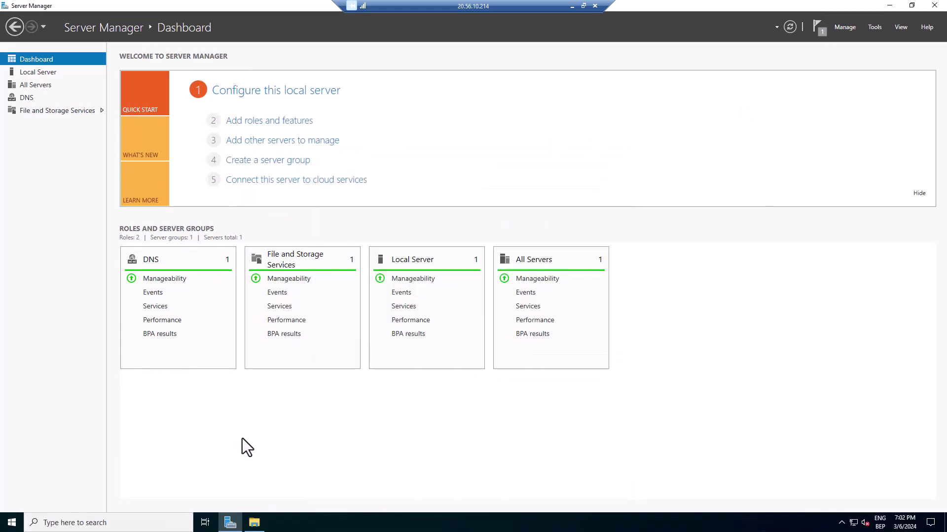
pyautogui.click(254, 522)
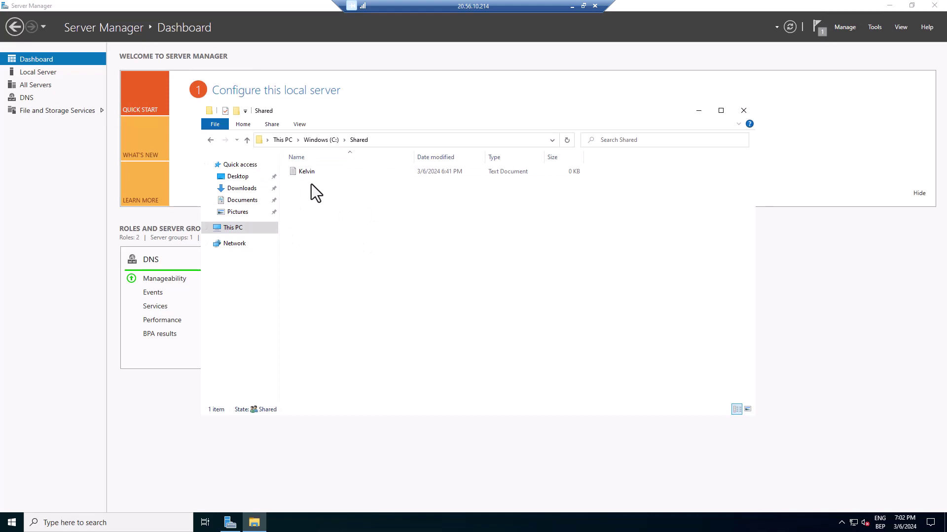
pyautogui.click(347, 193)
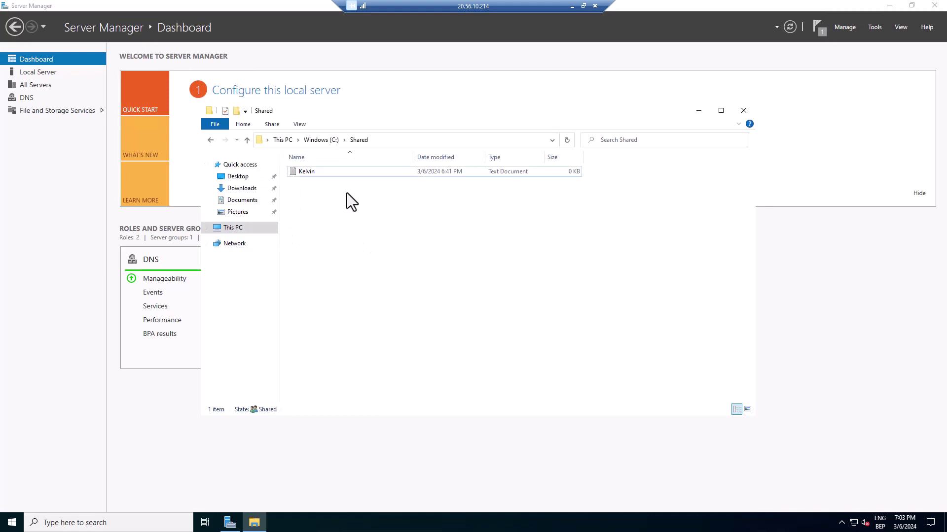
# - Create a new folder named Test01 in Mng01's C:\Shared
pyautogui.rightClick(309, 201)
pyautogui.moveTo(392, 319)
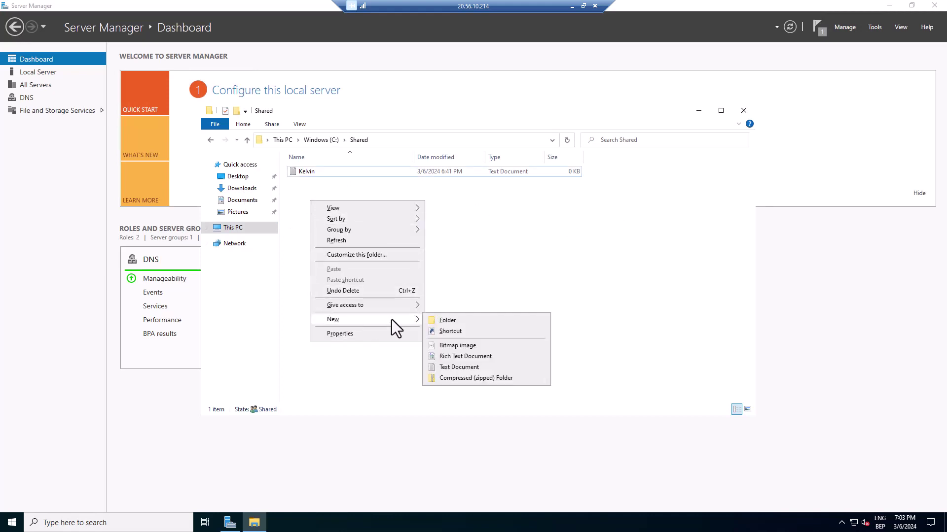
pyautogui.click(445, 321)
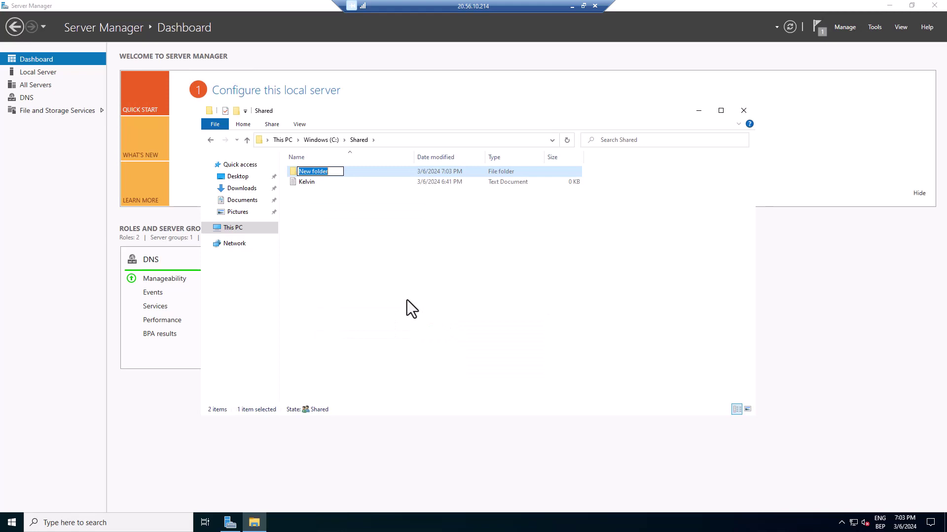
pyautogui.write('Test01')
pyautogui.click(407, 300)
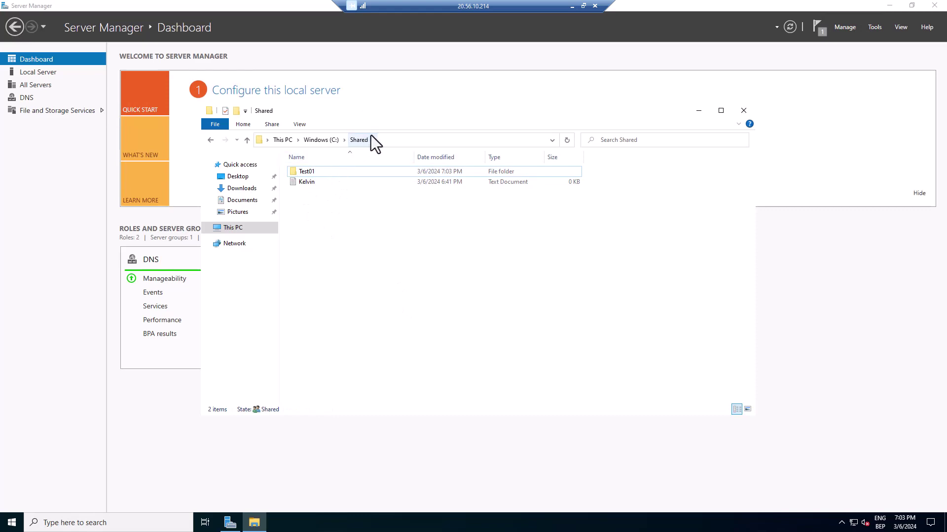
# - Switch to the DC02 session to confirm Test01 replicated into its Shared folder
pyautogui.click(572, 7)
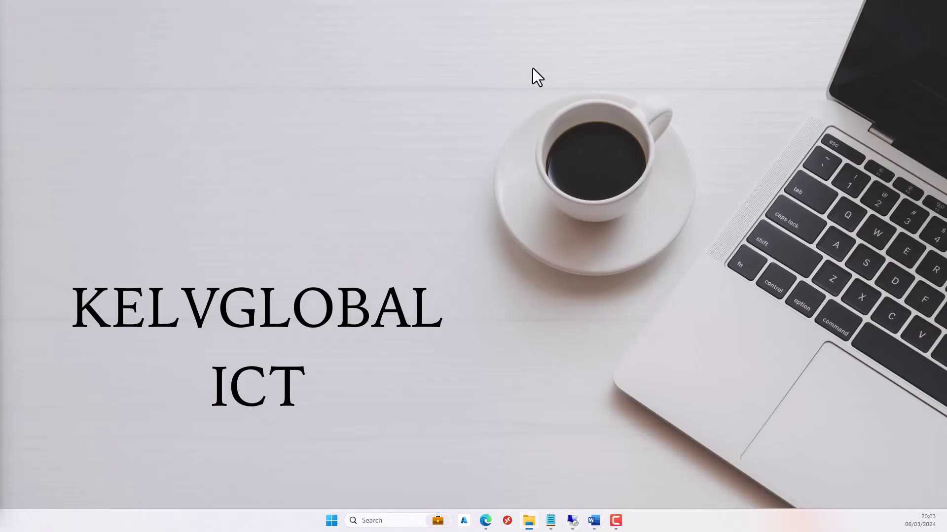
pyautogui.moveTo(573, 521)
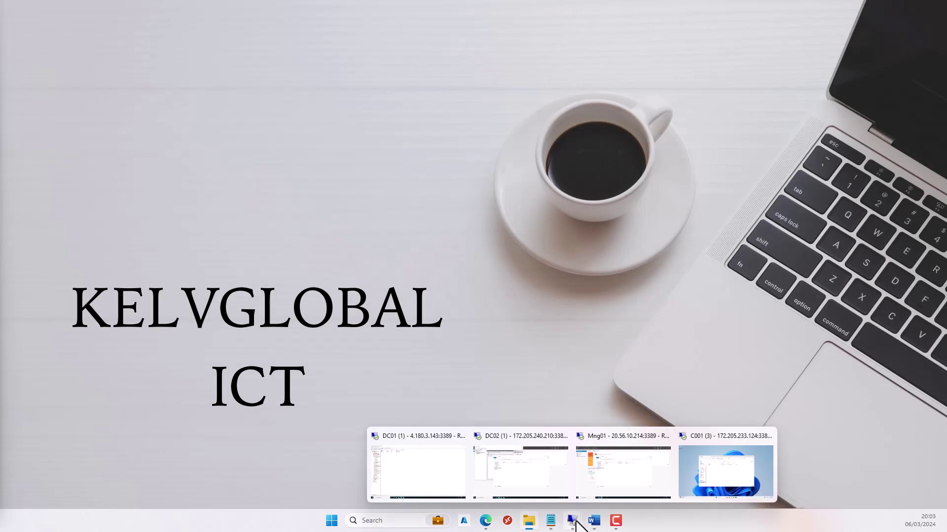
pyautogui.click(521, 475)
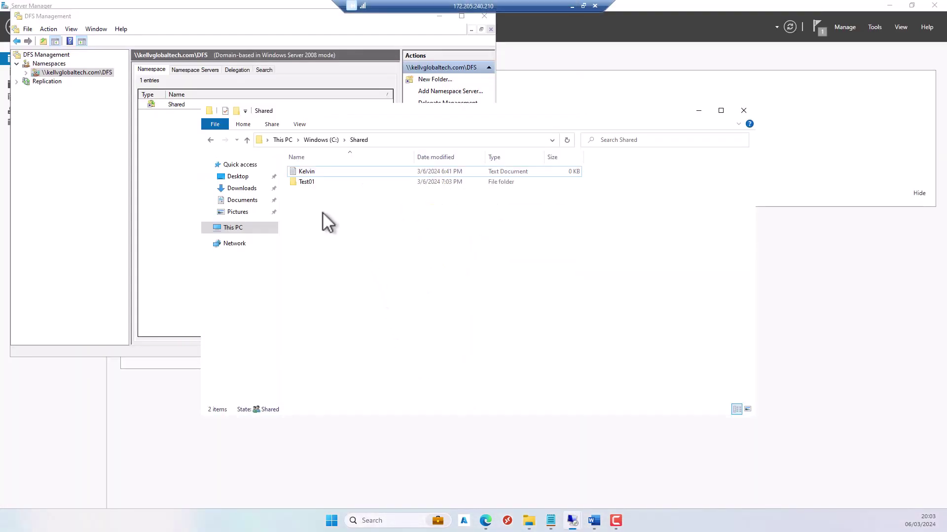